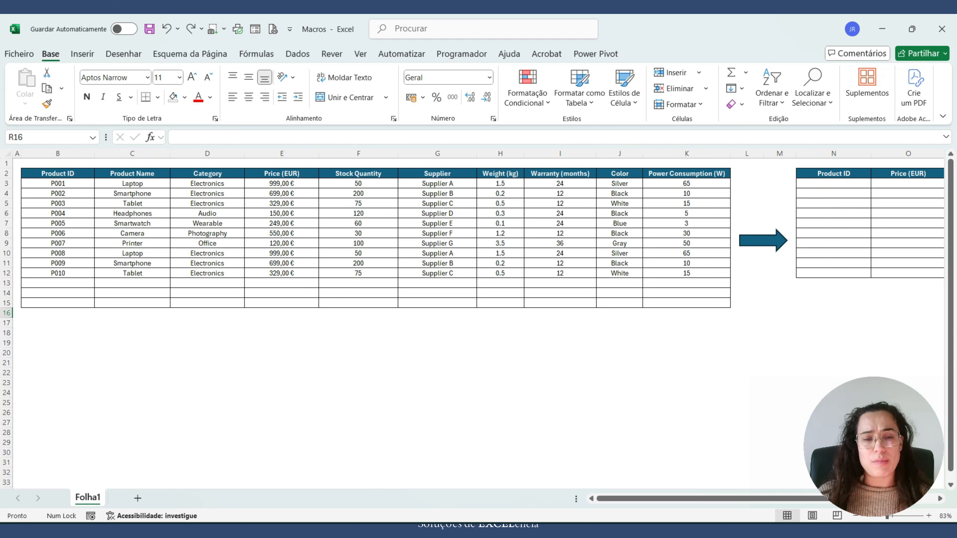
Examine the full product table and the empty four-column destination table beside it.
click(780, 343)
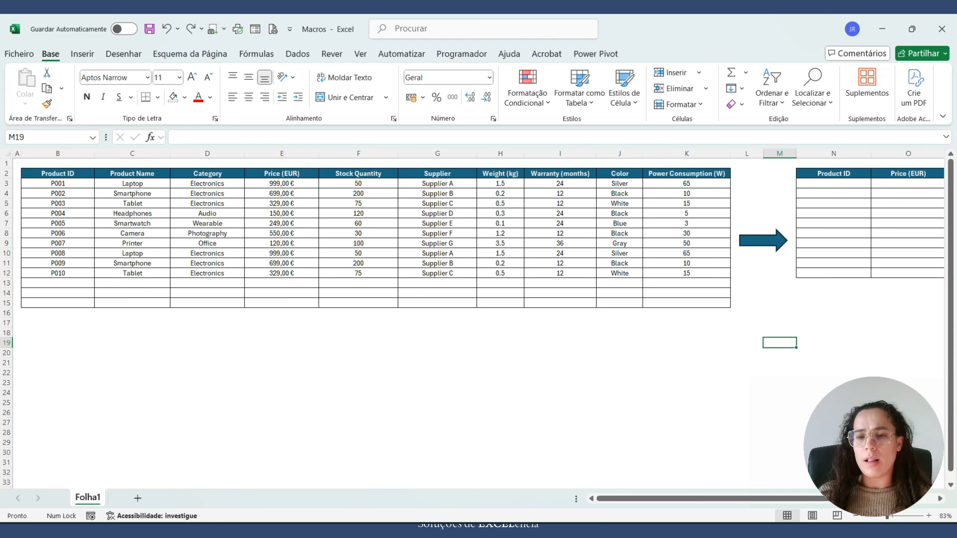
key(Right)
key(Right)
key(Right)
key(Right)
key(Right)
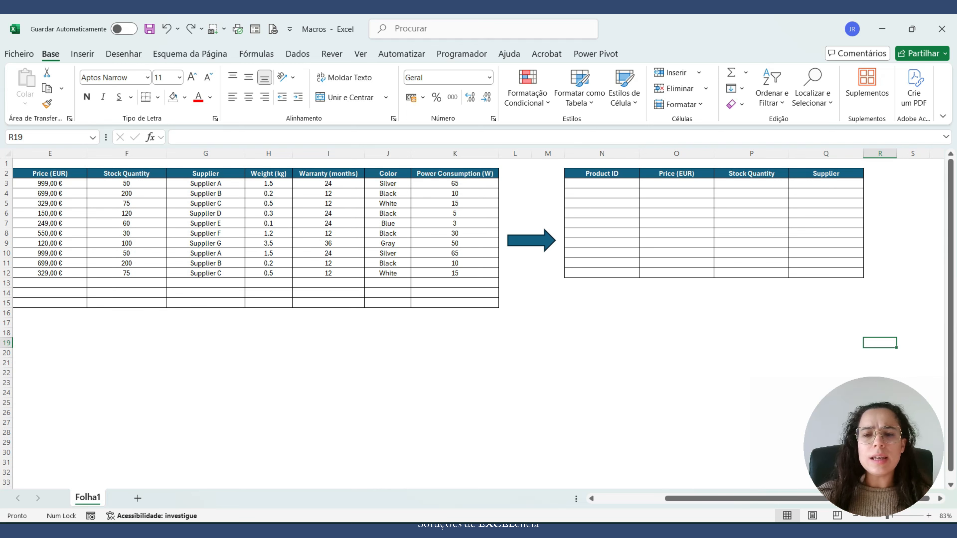
drag(766, 499, 698, 498)
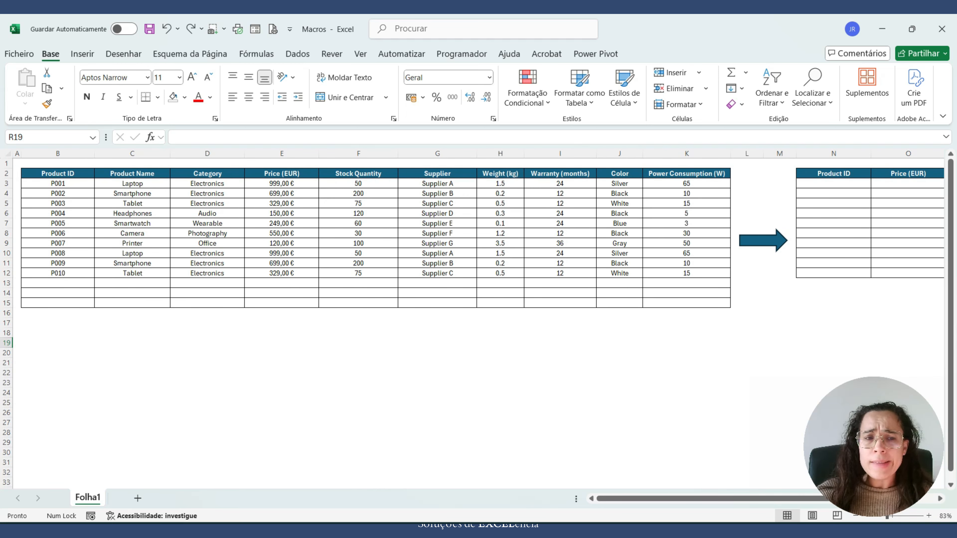
click(282, 403)
Copy the Product ID values P001 to P010 into the destination table's Product ID column, starting at N3.
click(57, 183)
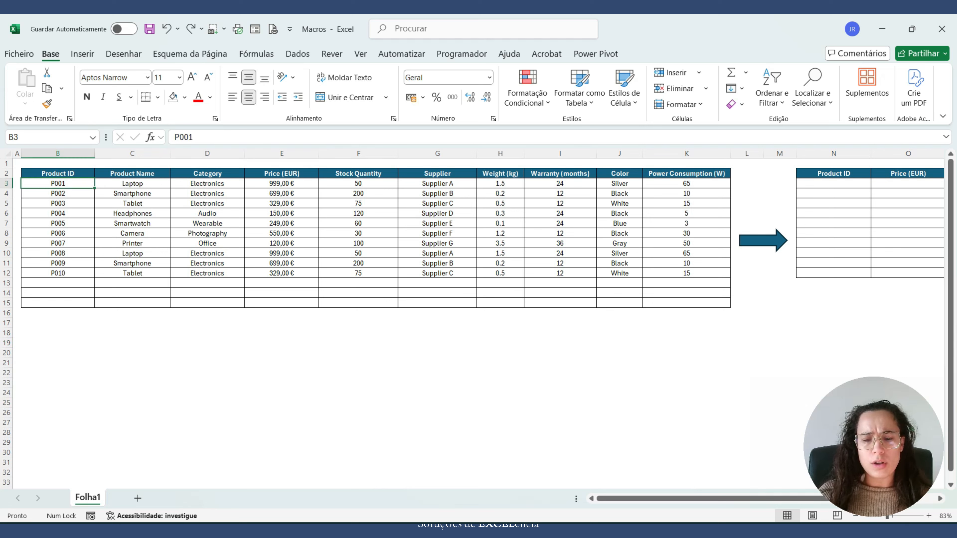
key(ctrl+shift+Down)
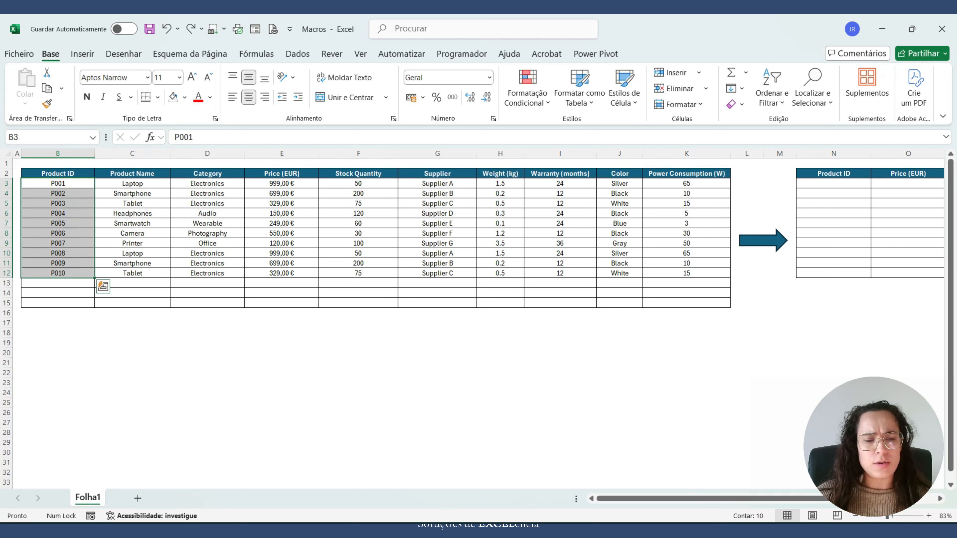
key(ctrl+c)
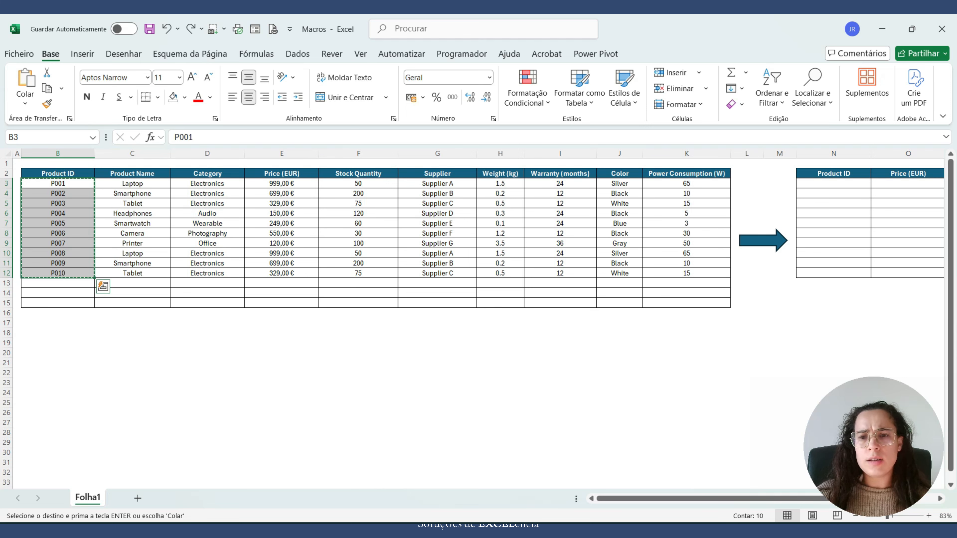
click(833, 184)
key(ctrl+v)
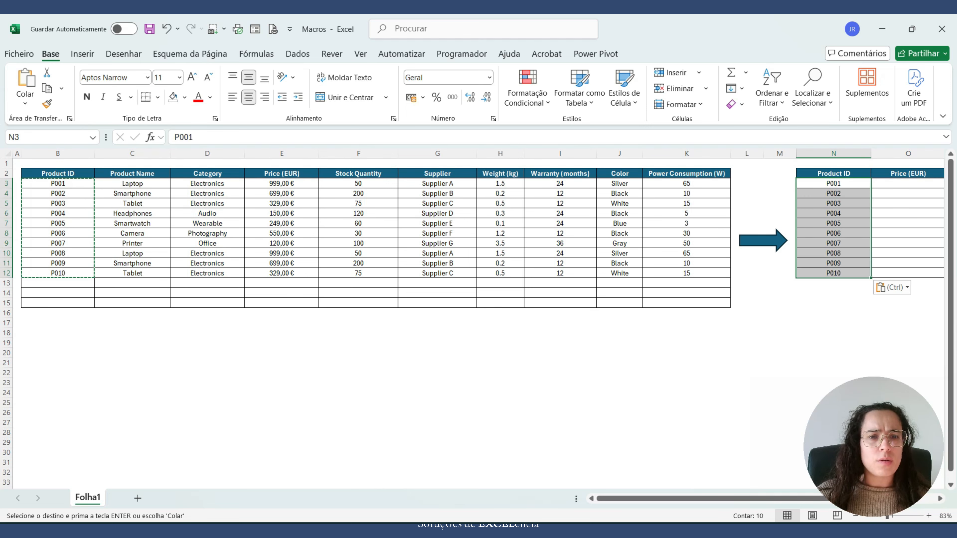
Copy all Price (EUR) values from the source table into the destination table's price column, starting at O3.
click(281, 184)
key(ctrl+shift+Down)
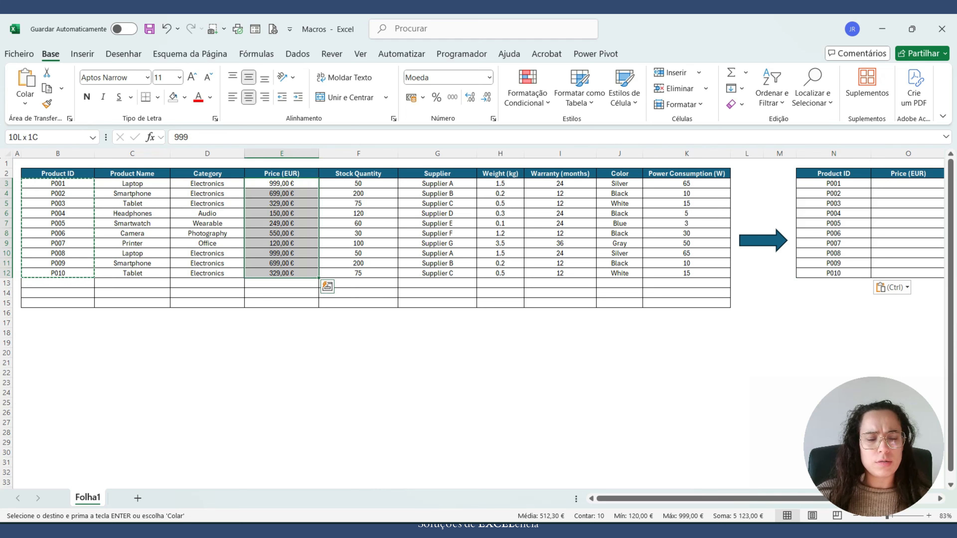
key(ctrl+c)
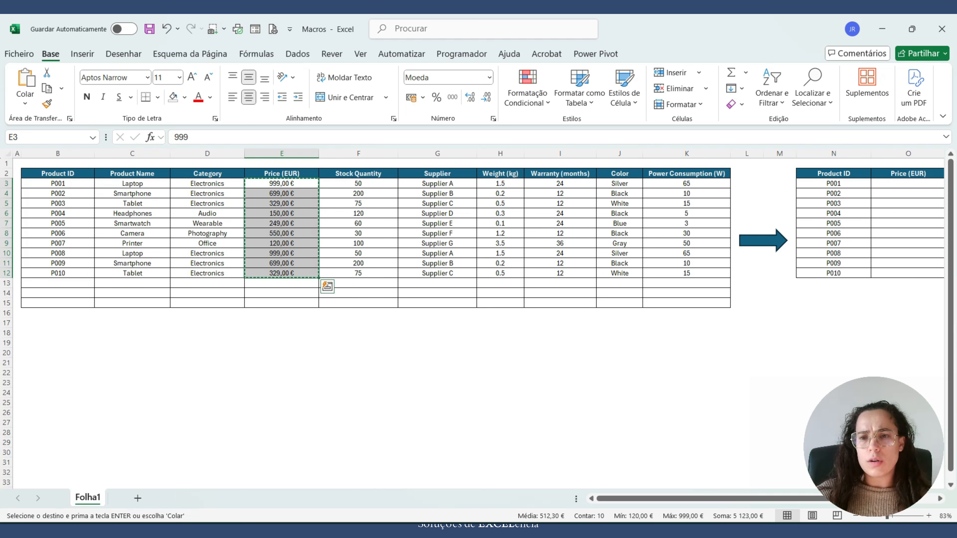
click(907, 183)
key(ctrl+v)
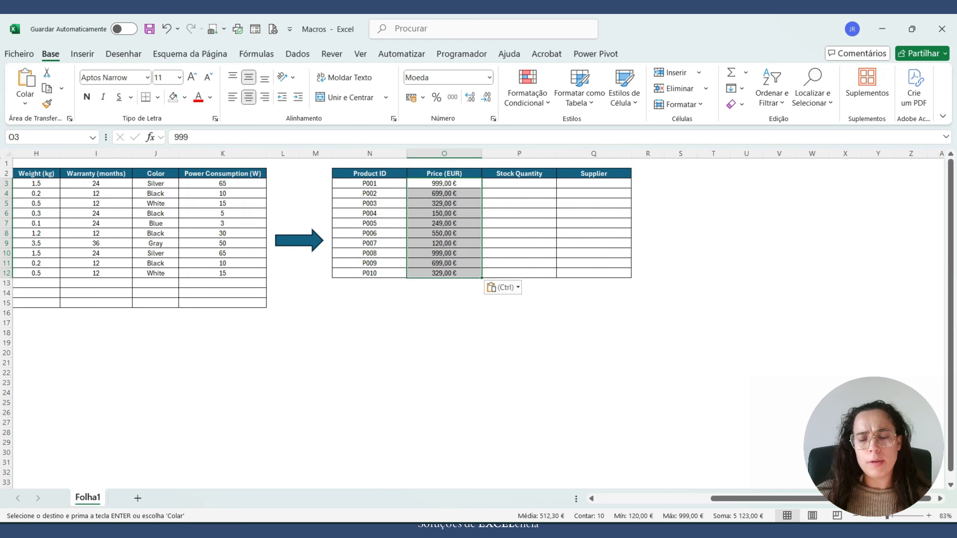
Copy all Stock Quantity values from the source table into the destination table's matching column, starting at P3.
click(96, 223)
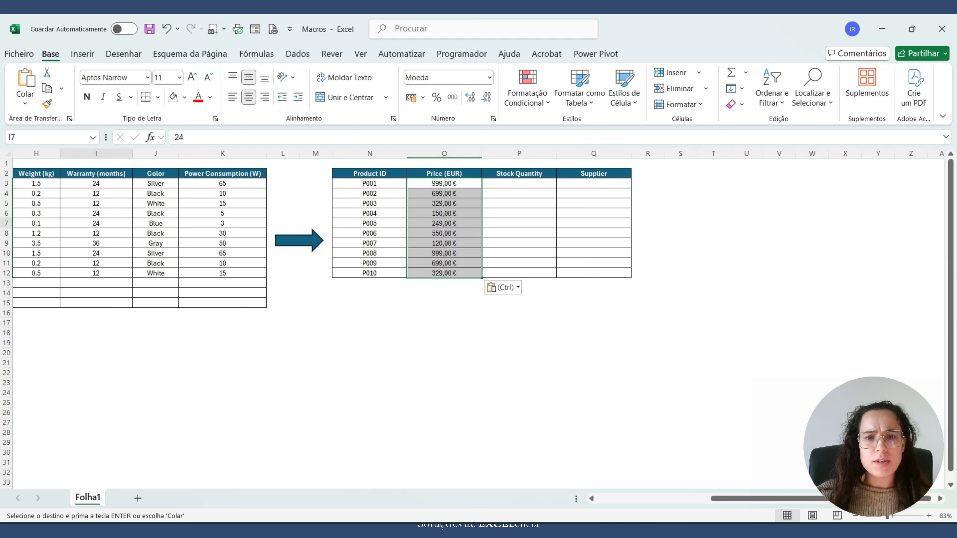
key(Left)
key(Left)
key(Left)
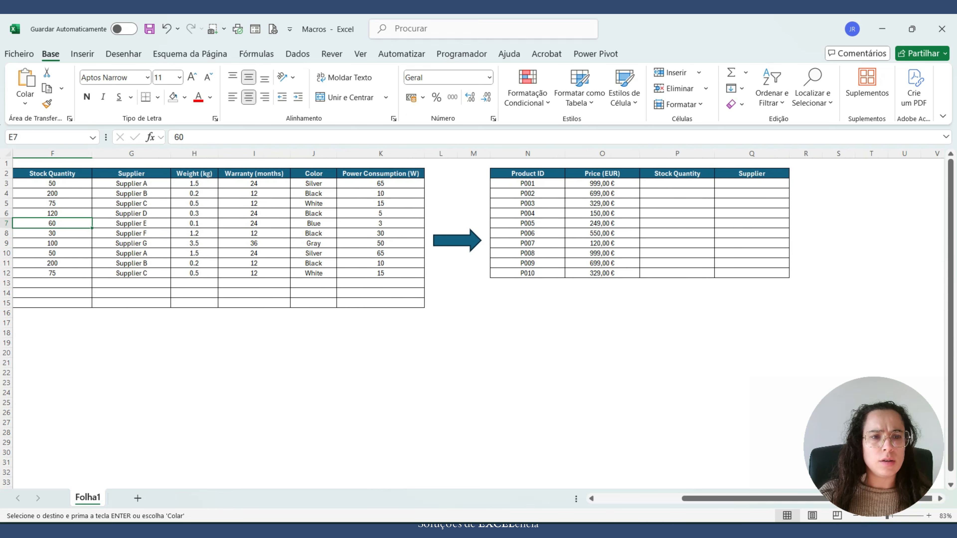
key(Left)
click(127, 184)
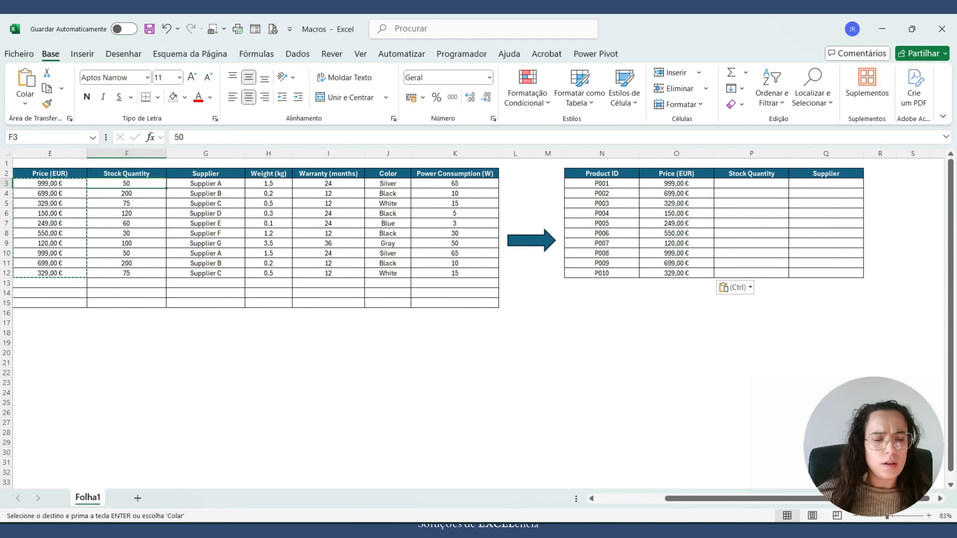
key(ctrl+shift+Down)
key(ctrl+c)
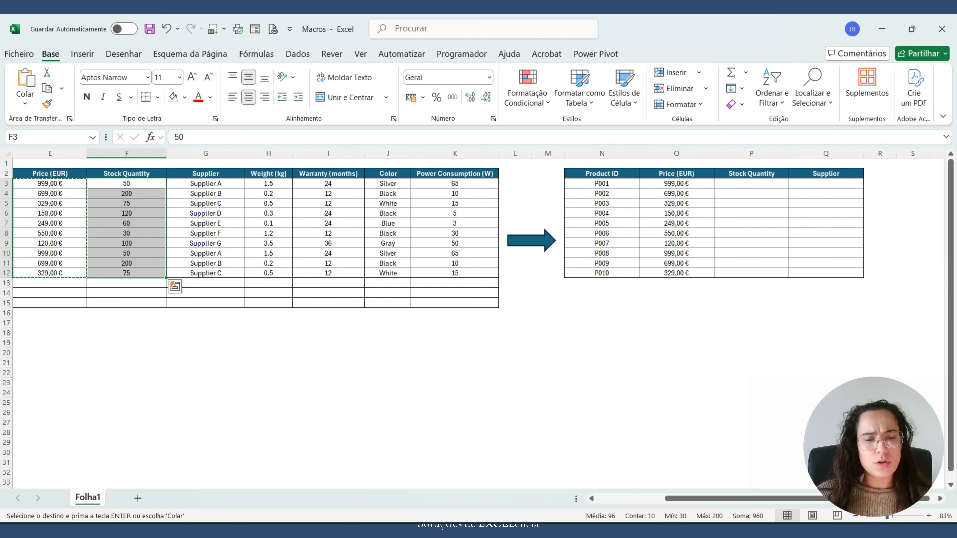
click(751, 183)
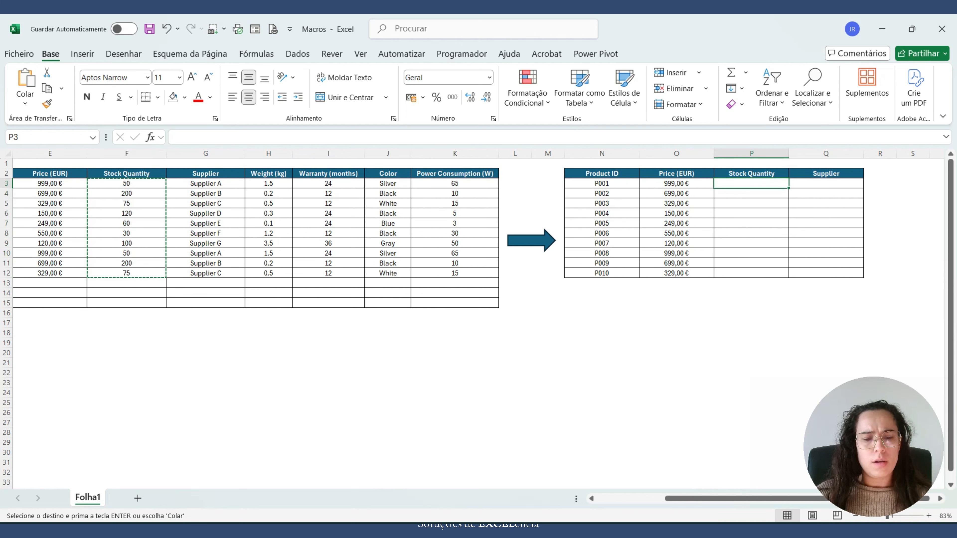
key(ctrl+v)
Copy all Supplier values from the source table into the destination table's Supplier column, starting at Q3.
click(206, 183)
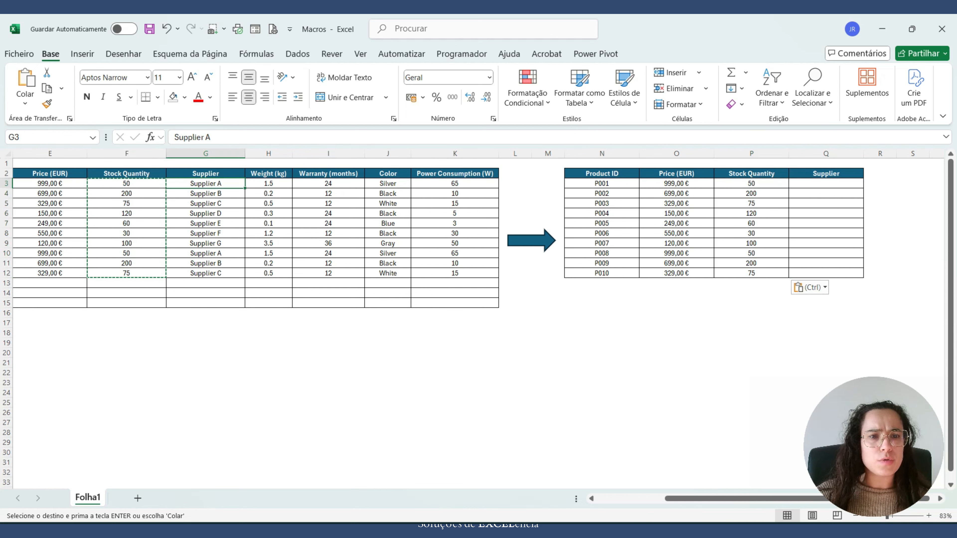
key(ctrl+shift+Down)
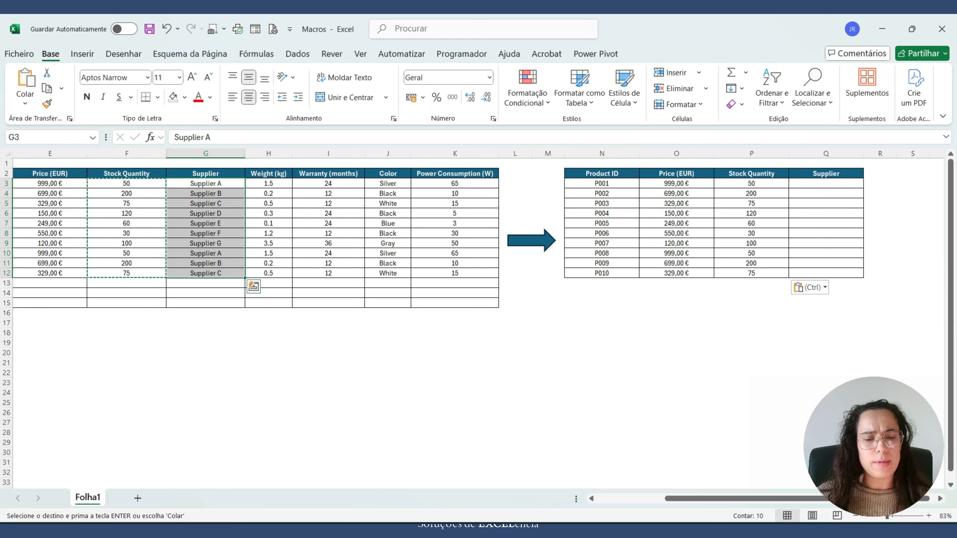
key(ctrl+c)
click(826, 184)
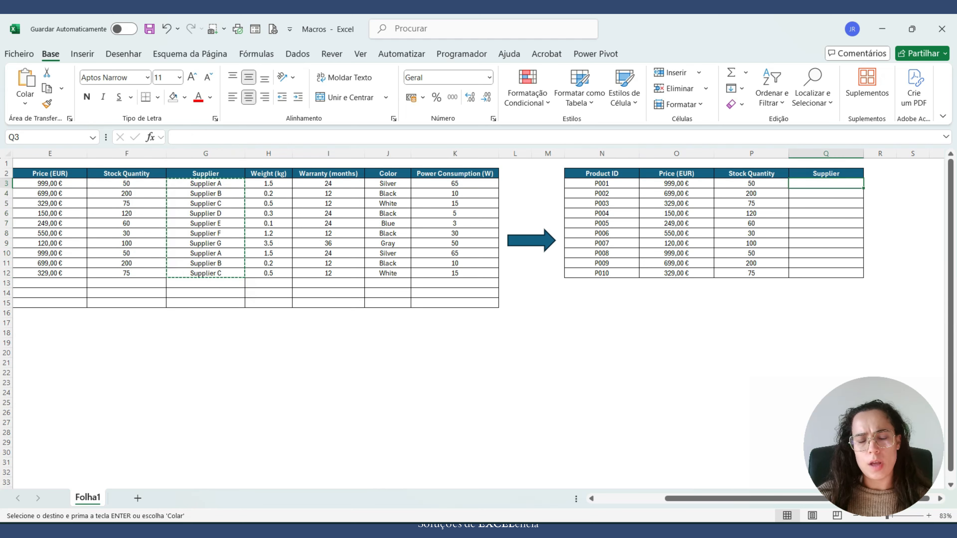
key(ctrl+v)
click(751, 352)
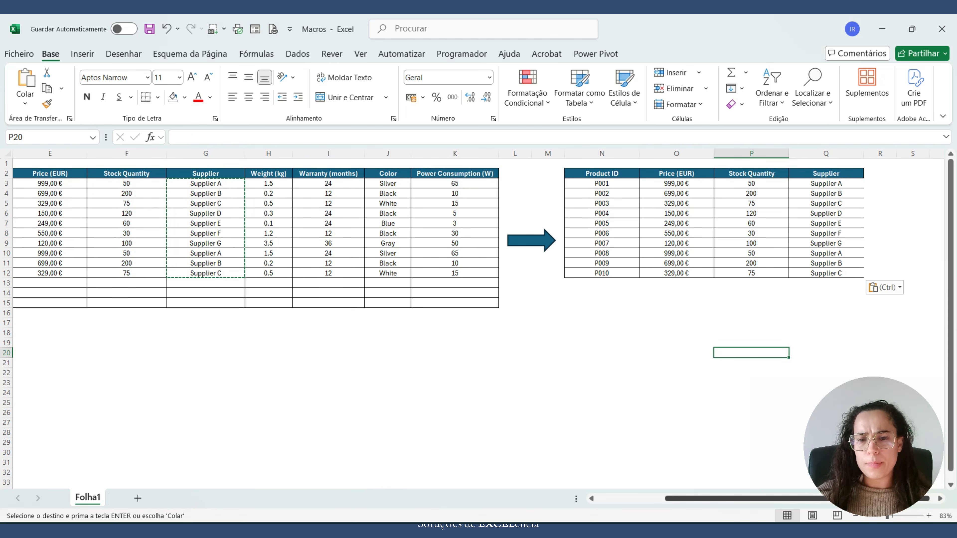
Enter the new product ID P011 in cell B13, below P010 in the source table.
drag(689, 499, 644, 499)
click(58, 283)
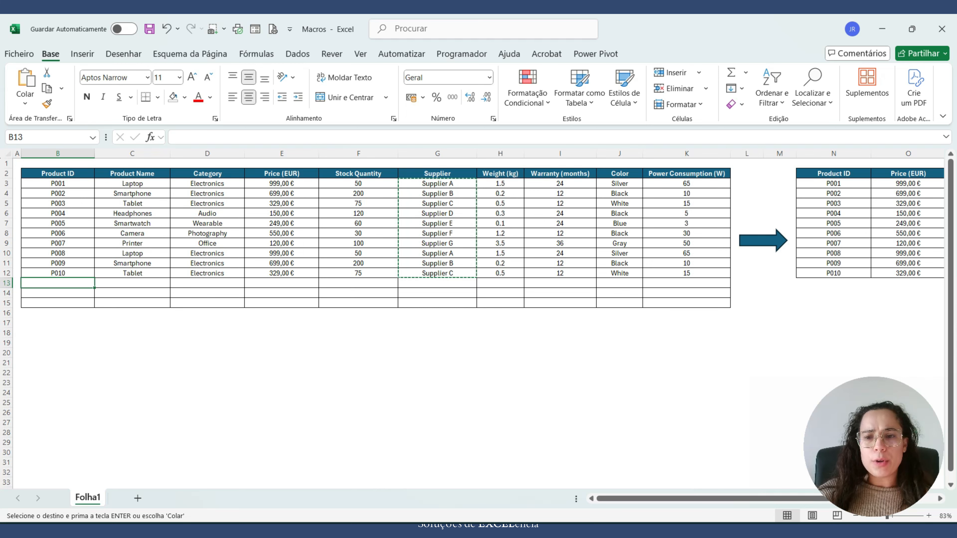
text(P)
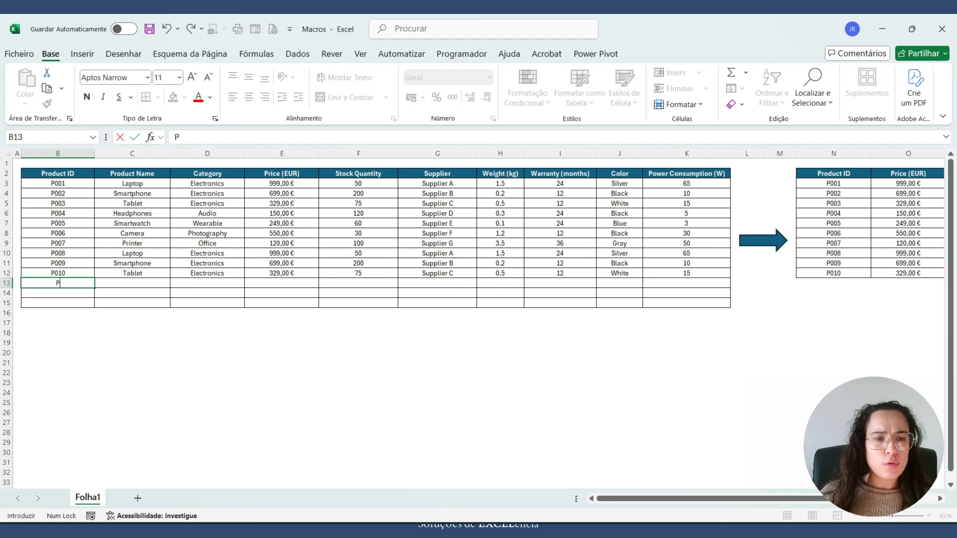
text(011)
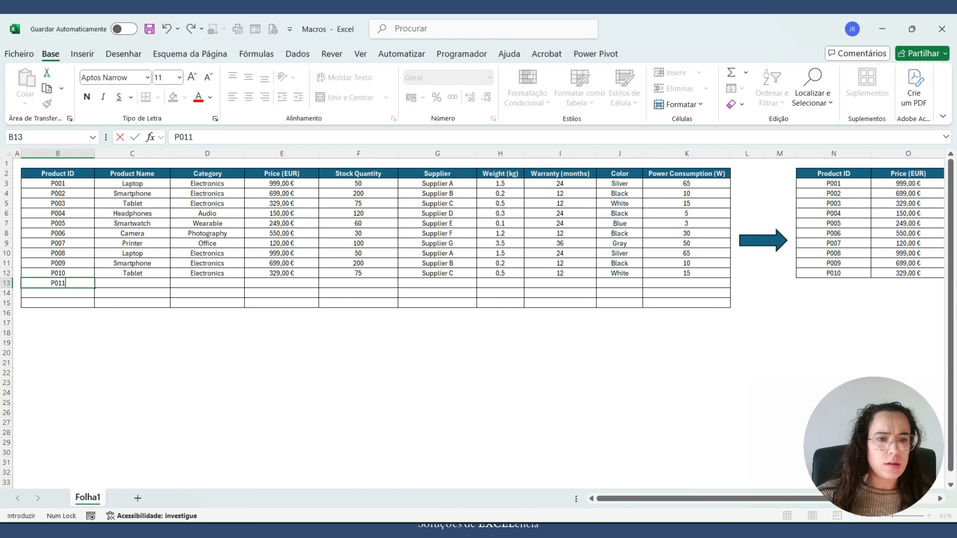
click(207, 352)
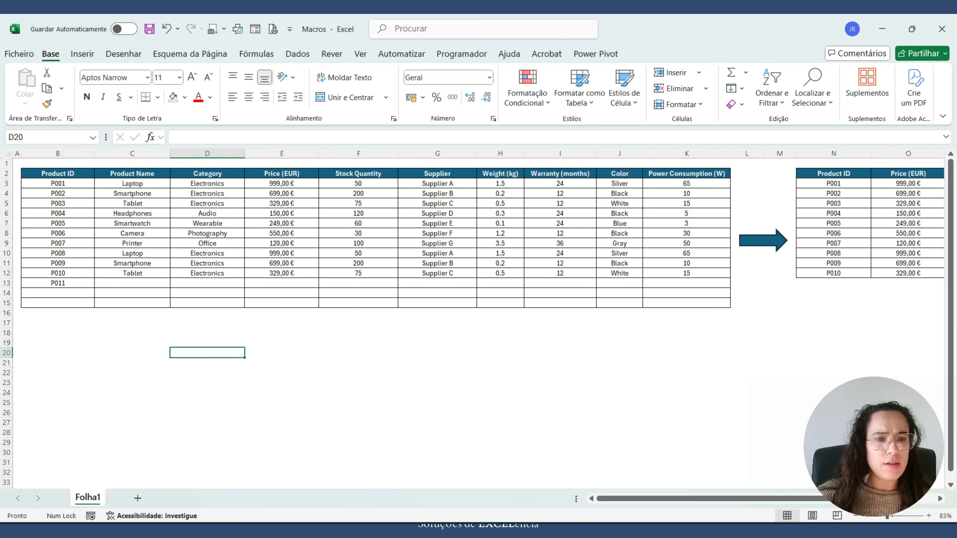
Fill the remaining columns of the P011 row with a copy of the P010 row's data (C12:K12).
drag(132, 274, 687, 273)
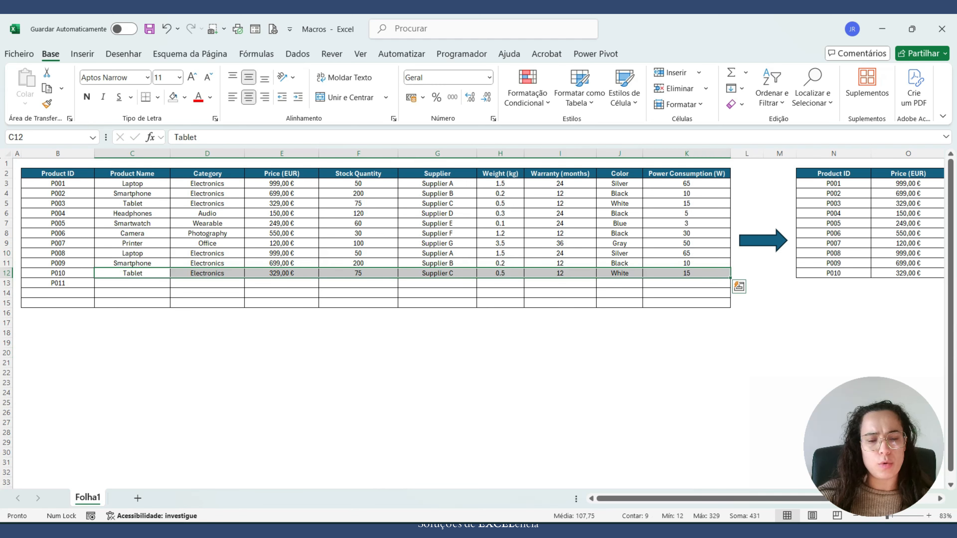
key(ctrl+c)
click(132, 283)
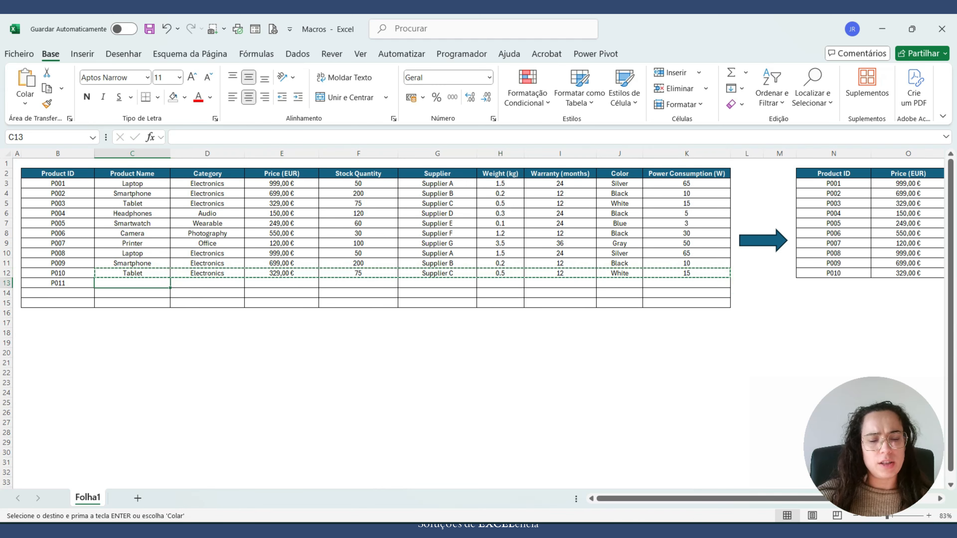
key(ctrl+v)
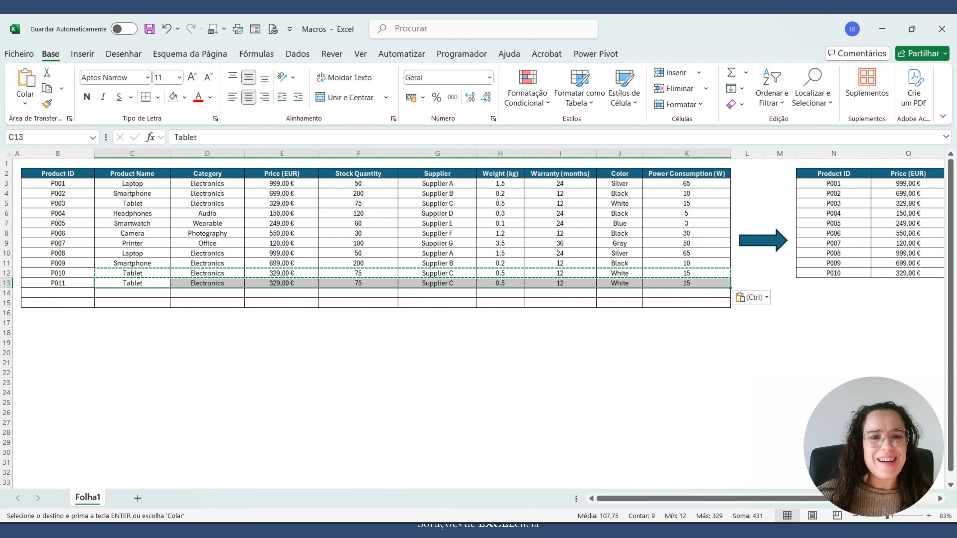
click(281, 373)
key(Escape)
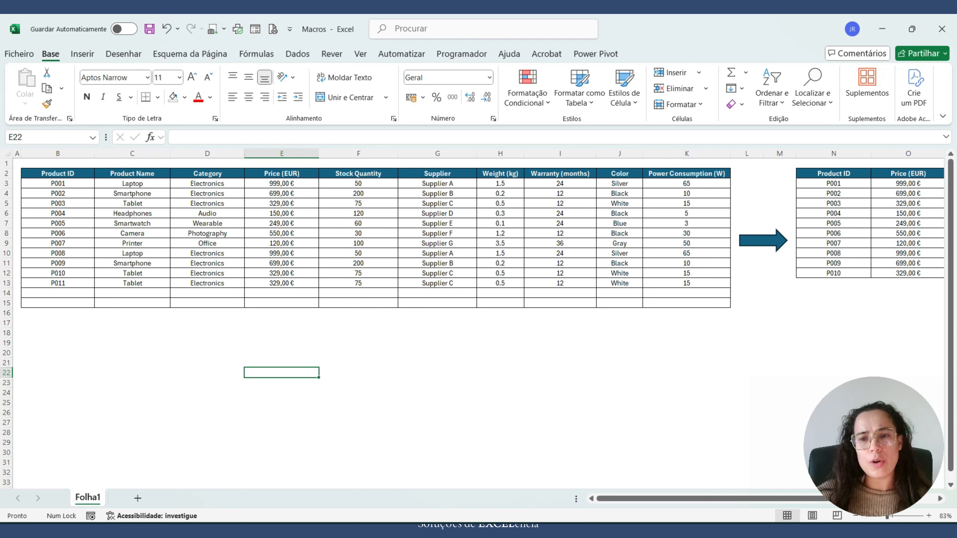
Copy the extended Product ID list, P001 to P011, over the destination table's Product ID column from N3.
click(57, 183)
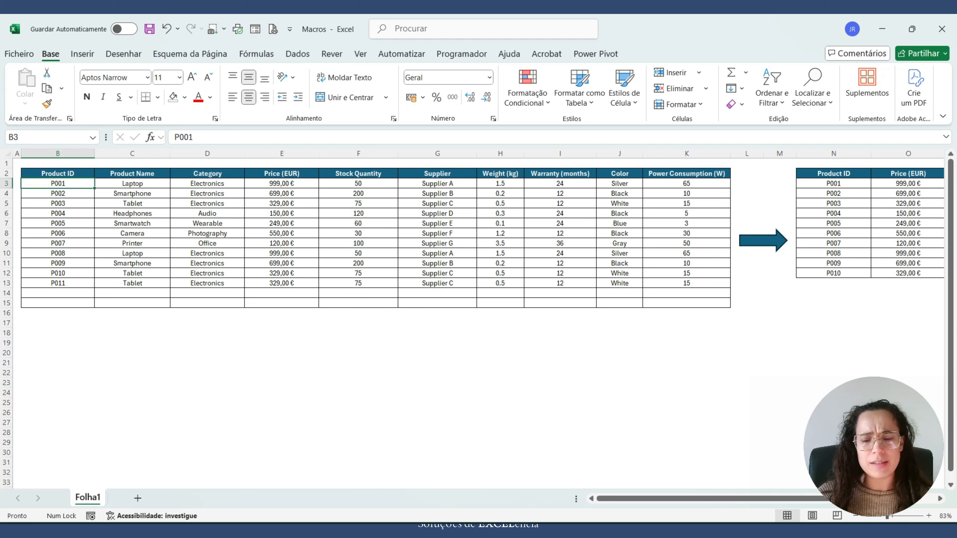
key(ctrl+shift+Down)
key(ctrl+c)
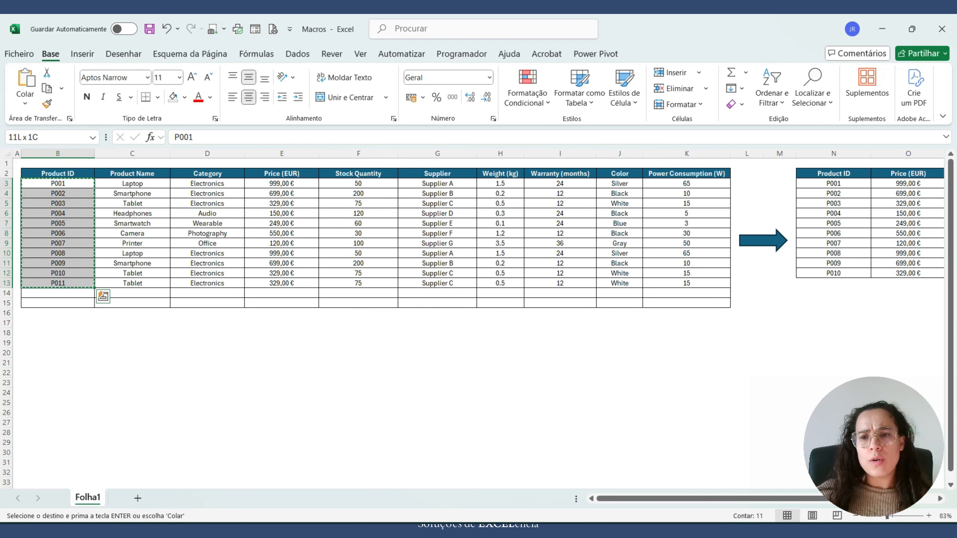
click(833, 183)
key(ctrl+v)
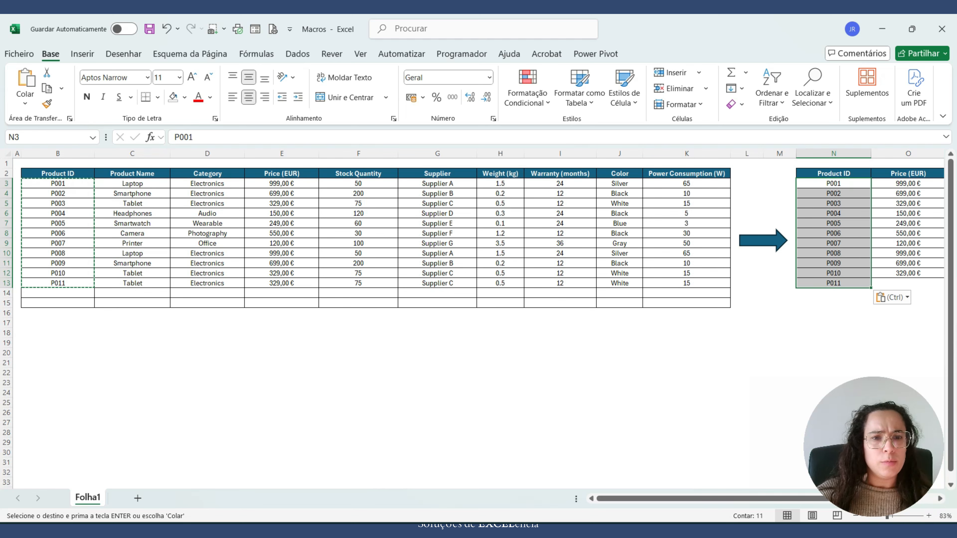
Copy the extended Price (EUR) list, including the P011 row, over the destination's price column from O3.
click(281, 183)
key(ctrl+shift+Down)
key(ctrl+c)
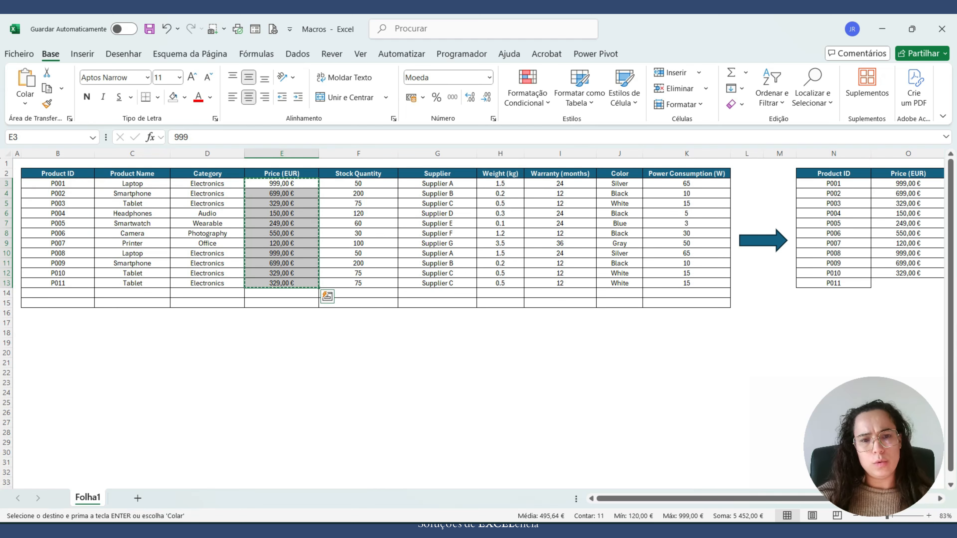
click(907, 184)
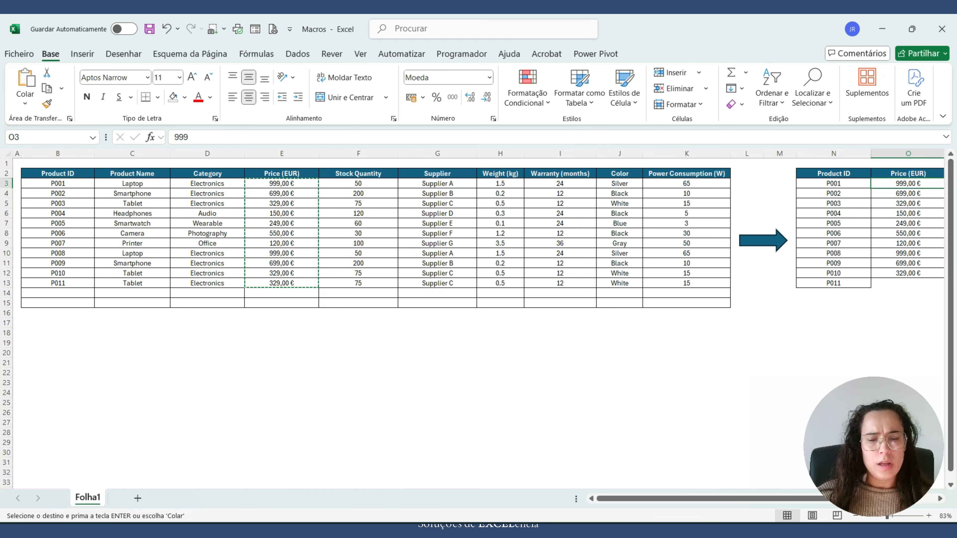
key(ctrl+v)
Copy the extended Stock Quantity and Supplier columns (F3:G13) over the destination table's matching columns from P3.
click(37, 193)
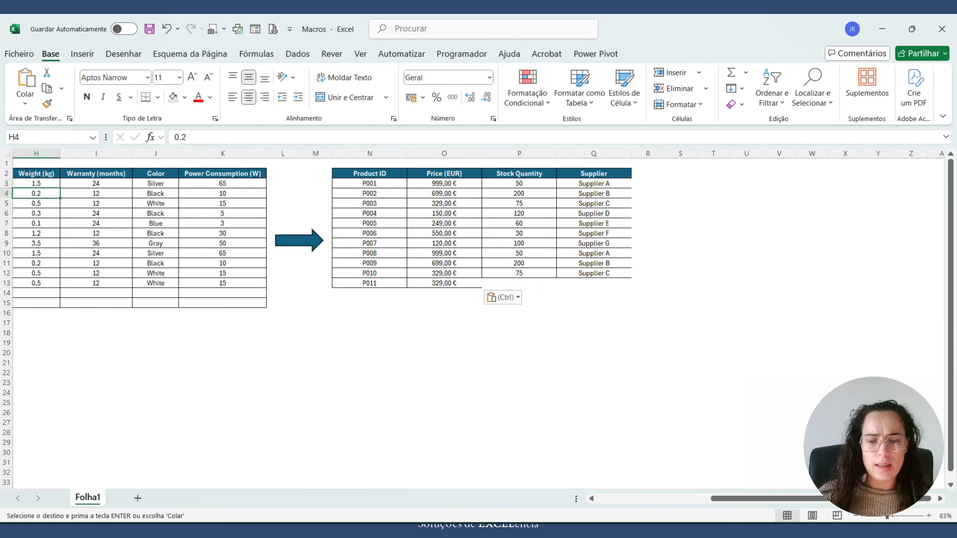
key(Left)
key(Left)
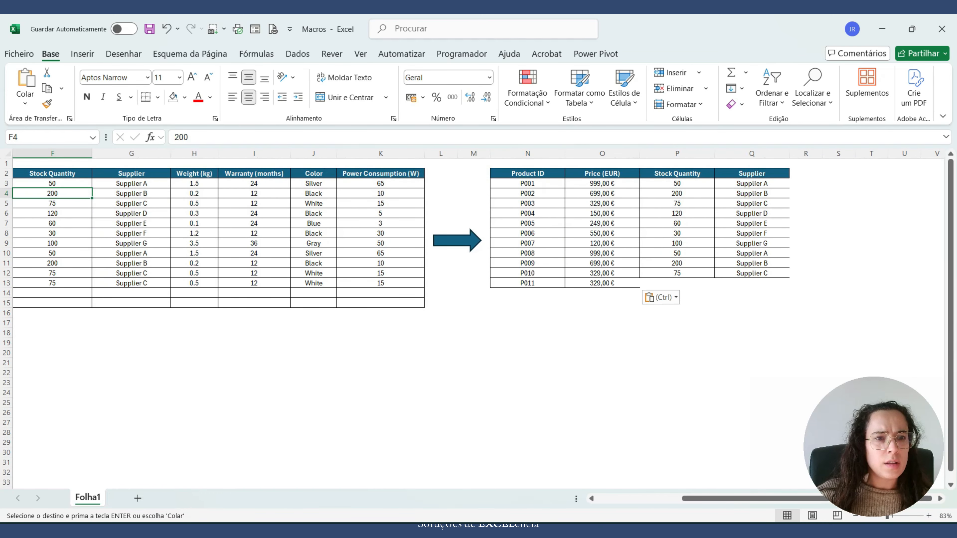
key(Up)
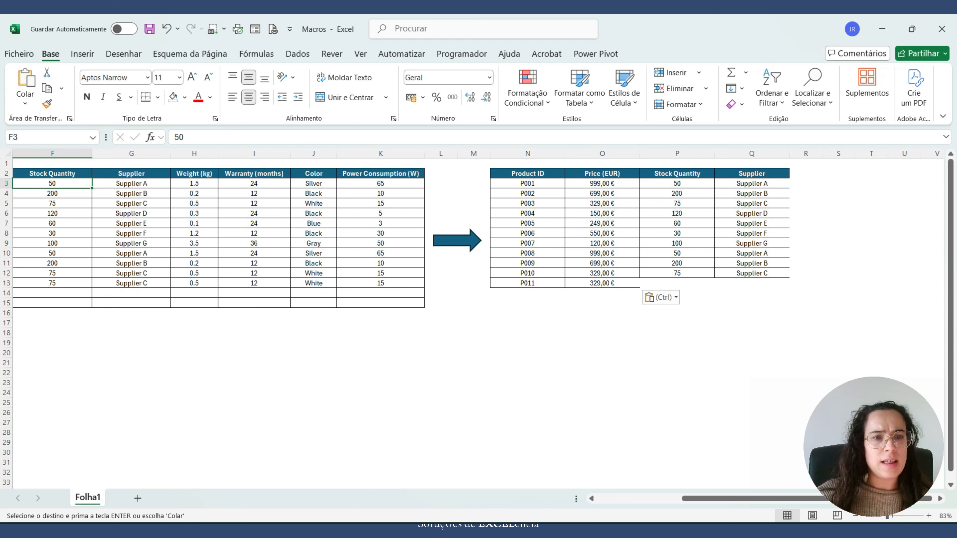
key(shift+Right)
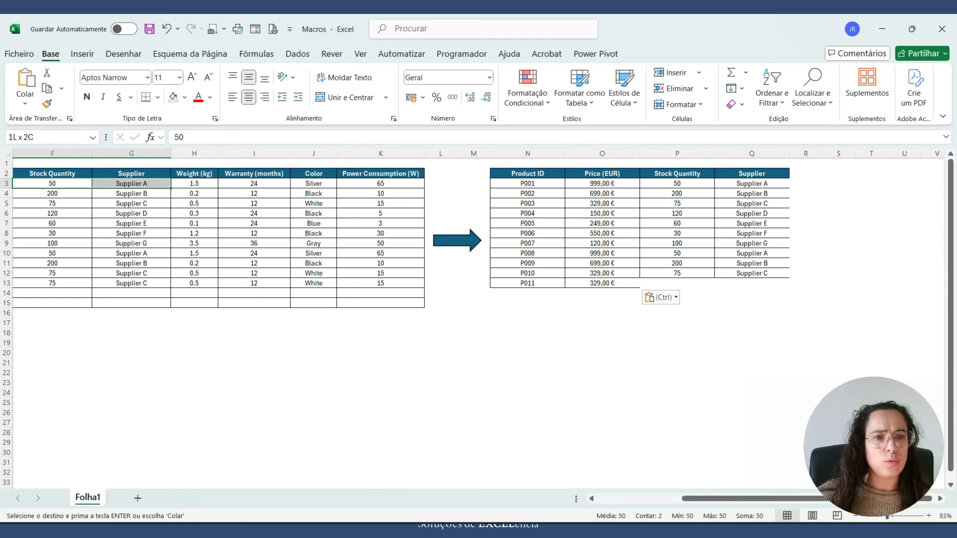
key(ctrl+shift+Down)
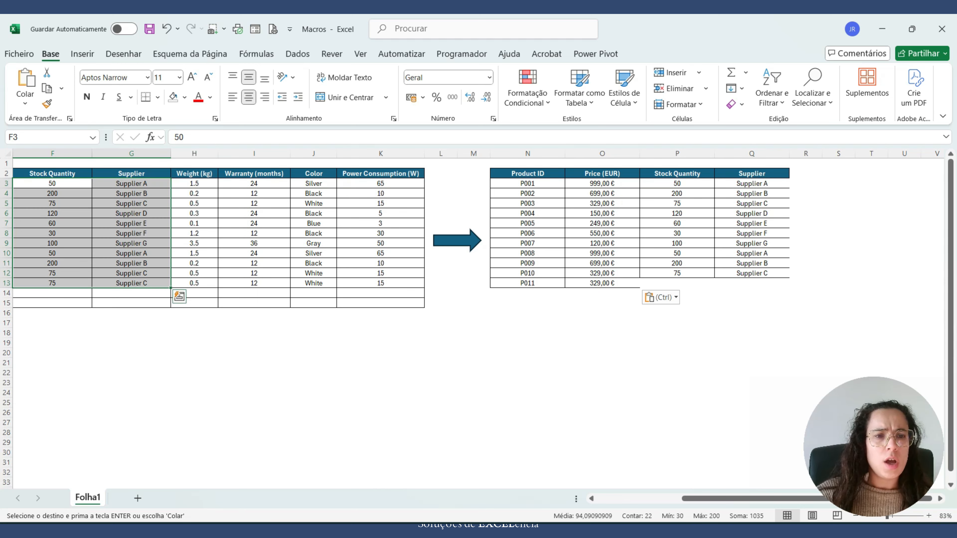
key(ctrl+c)
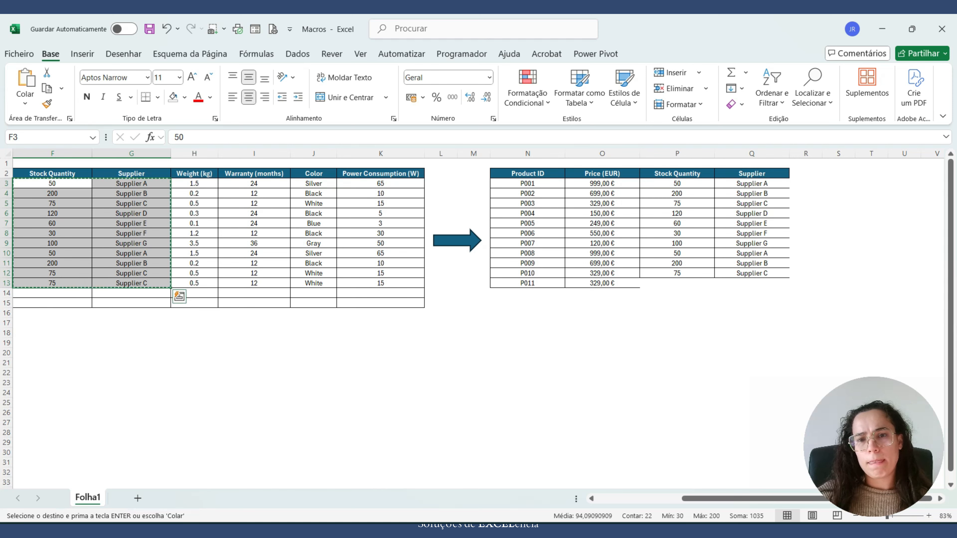
click(677, 183)
key(ctrl+v)
click(677, 382)
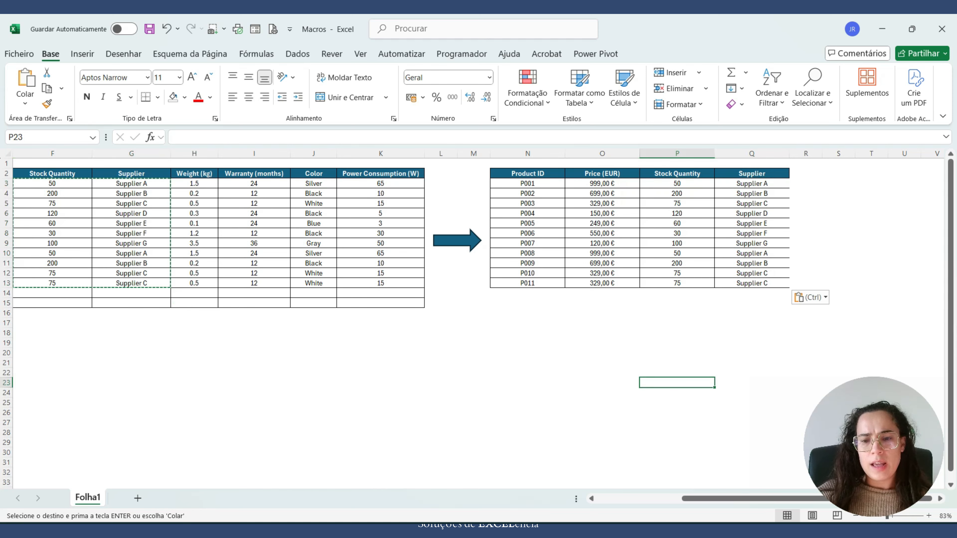
Delete the contents of the P010 and P011 rows (B12:K13) in the source table.
scroll(459, 324, left, 3)
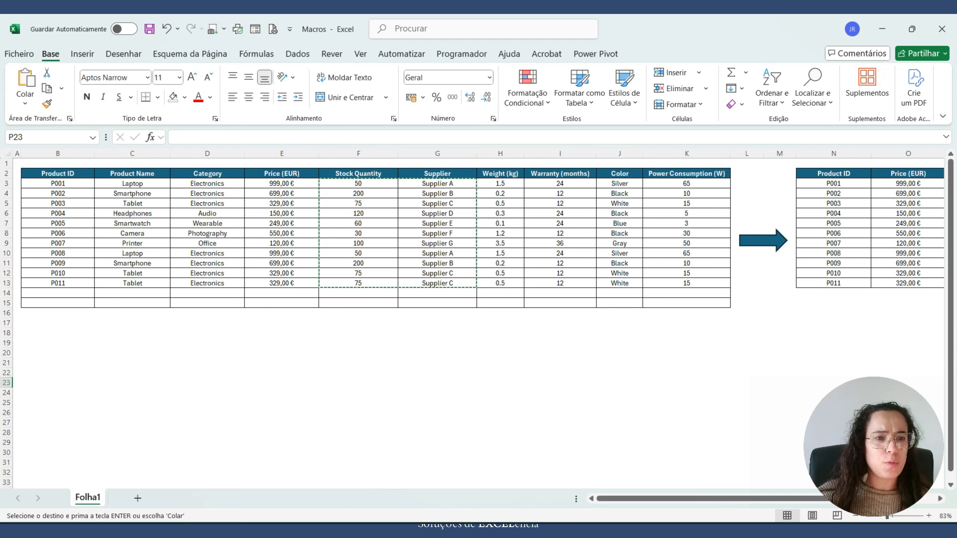
click(57, 273)
drag(57, 273, 687, 284)
key(Delete)
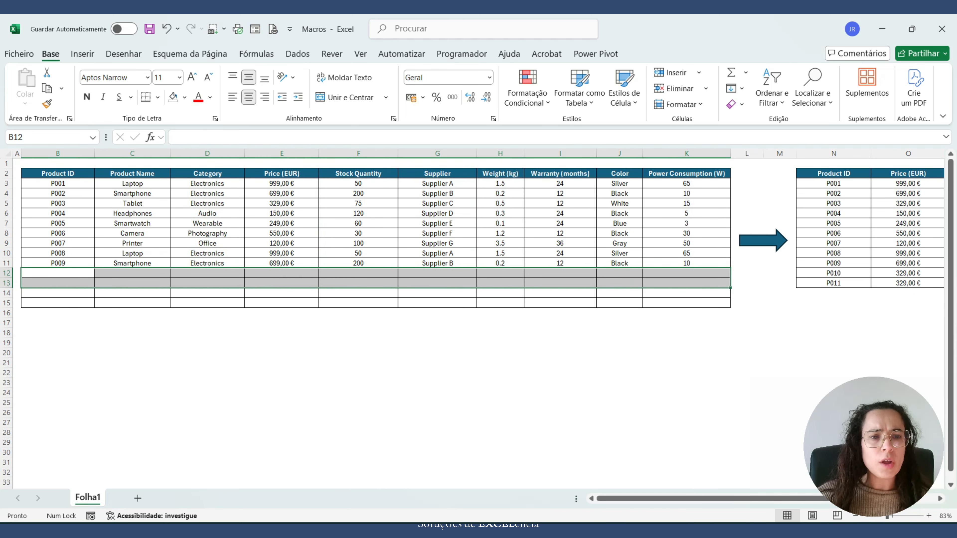
click(437, 383)
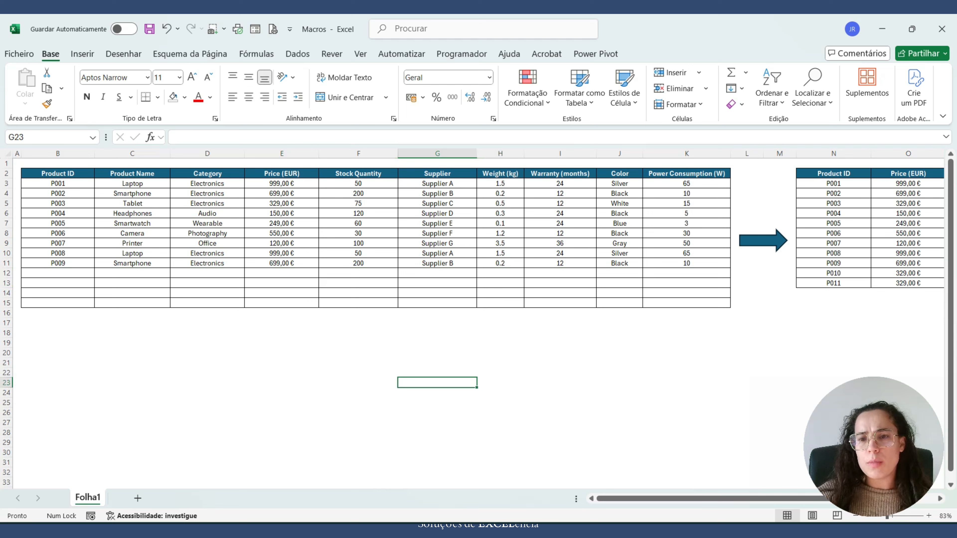
Copy the shortened Product ID list, P001 to P009, over the destination's Product ID column from N3.
drag(833, 263, 907, 263)
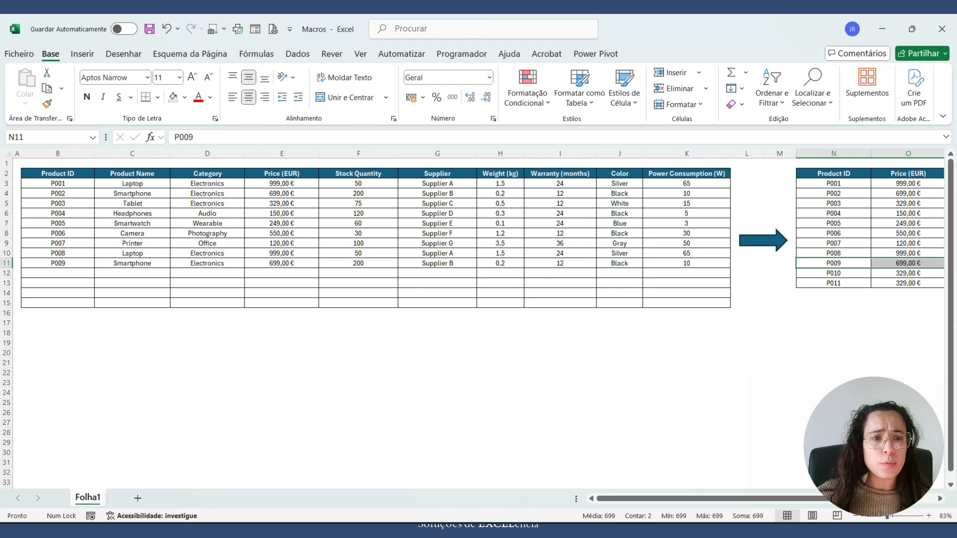
click(57, 184)
key(ctrl+shift+Down)
key(ctrl+c)
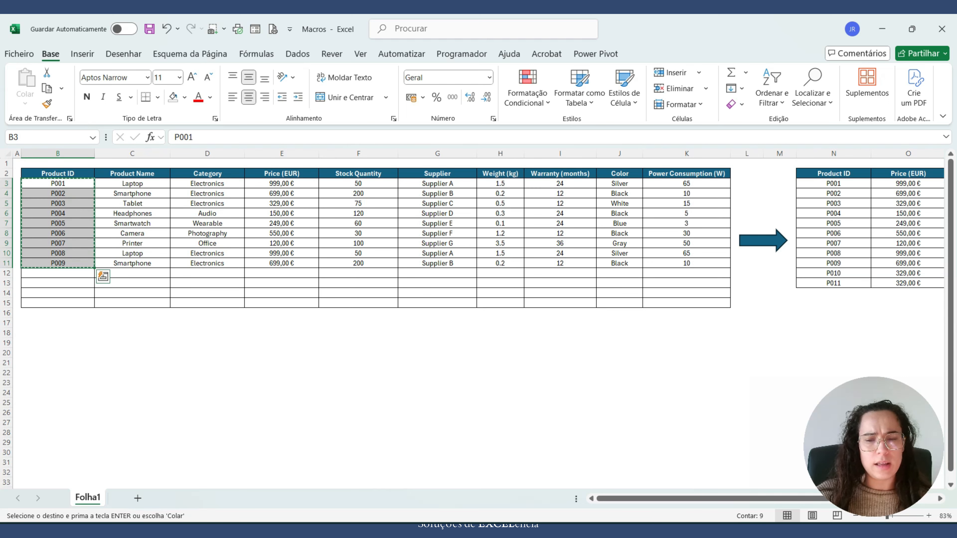
click(833, 184)
key(ctrl+v)
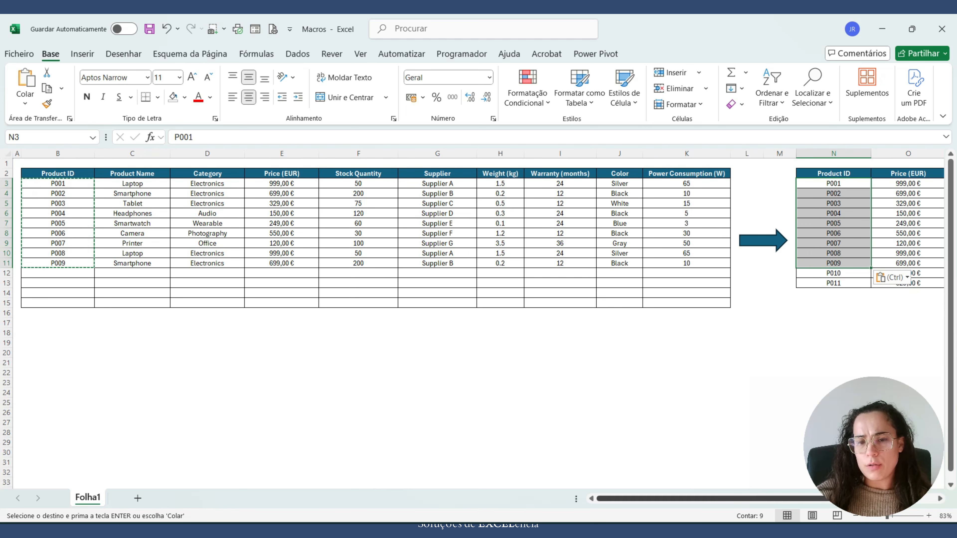
Clear all contents and formatting from the destination table's data range N3:Q13, keeping the header row.
drag(723, 499, 781, 499)
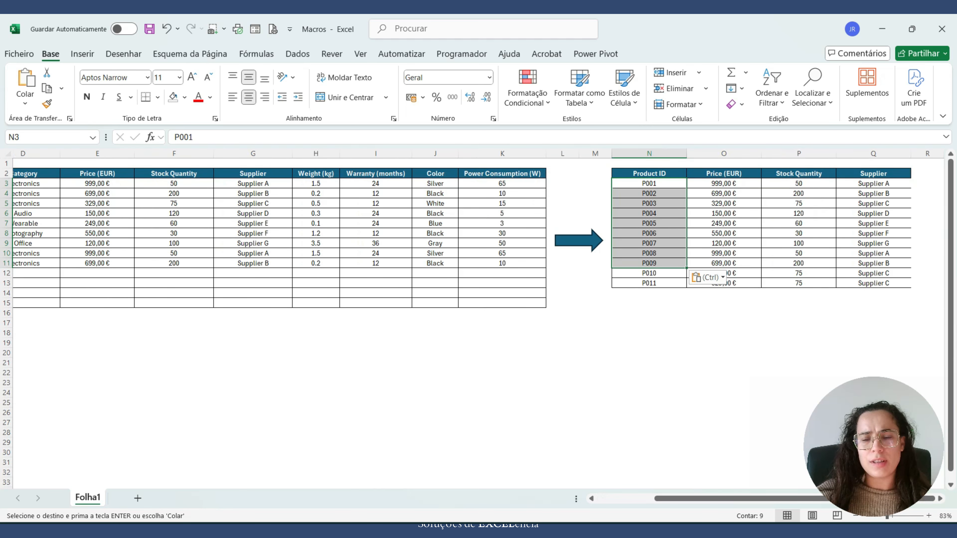
click(649, 363)
drag(648, 183, 873, 283)
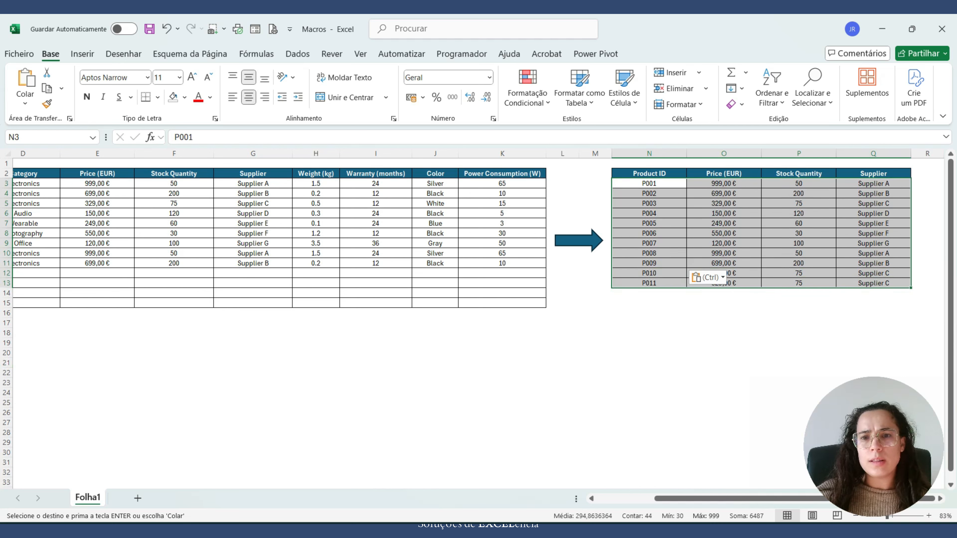
click(736, 104)
click(767, 121)
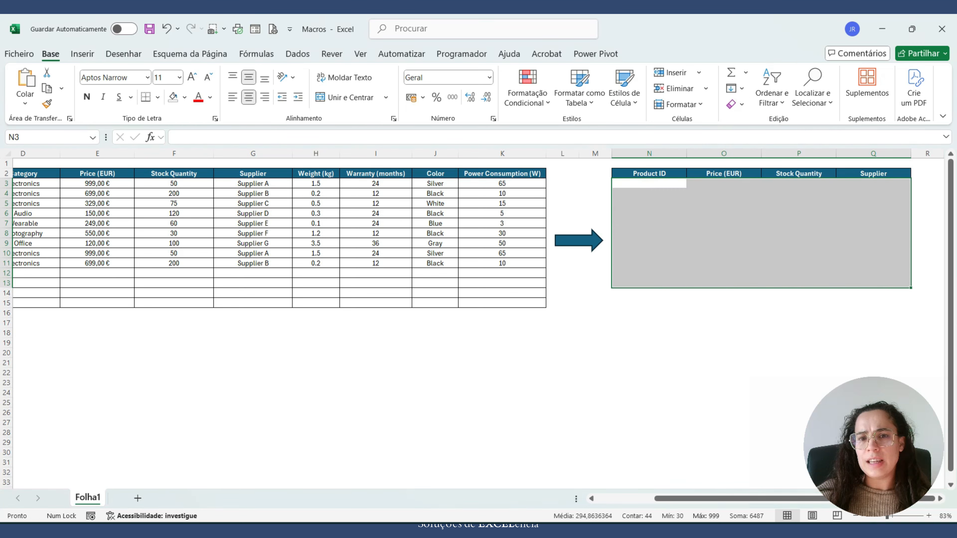
click(723, 392)
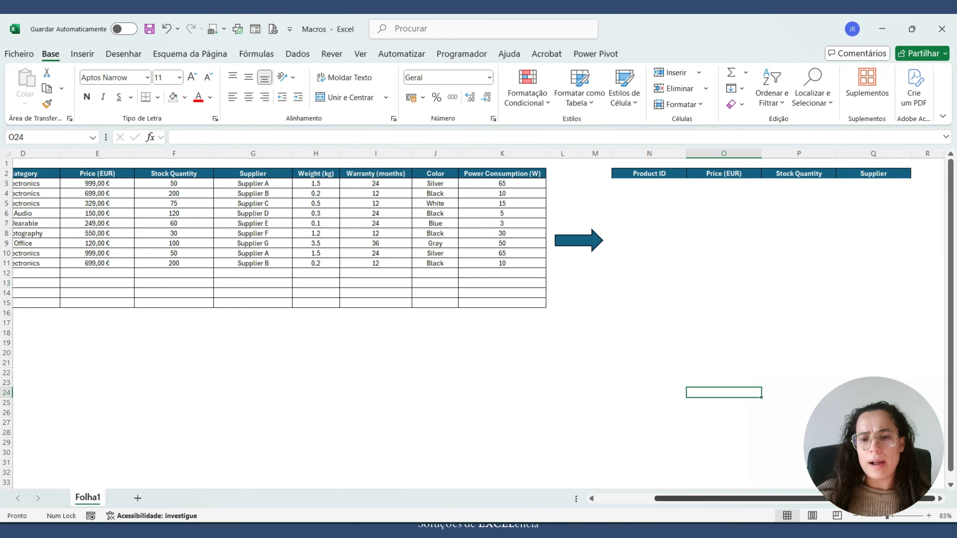
Copy the Product IDs P001 to P009 (B3:B11) into the emptied destination column from N3.
scroll(478, 301, left, 3)
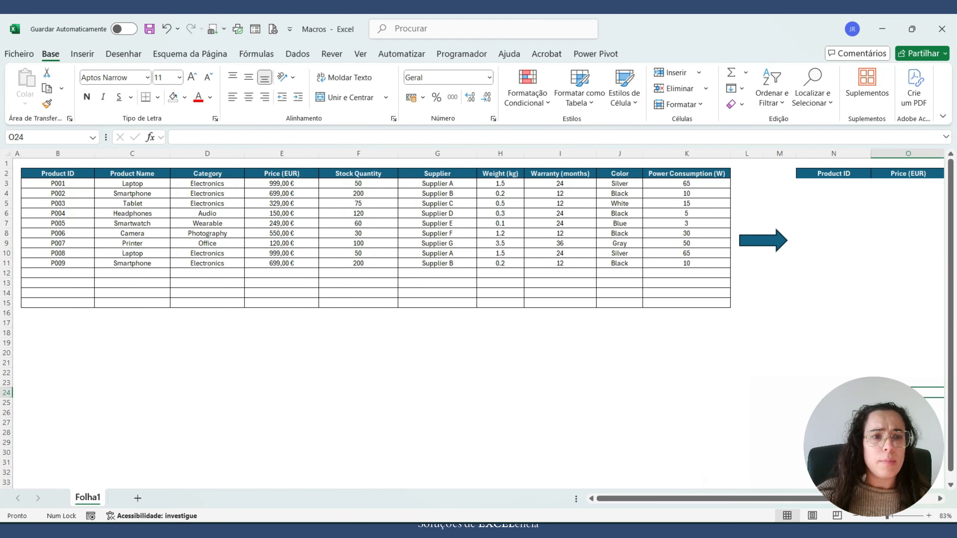
click(58, 183)
key(ctrl+shift+Down)
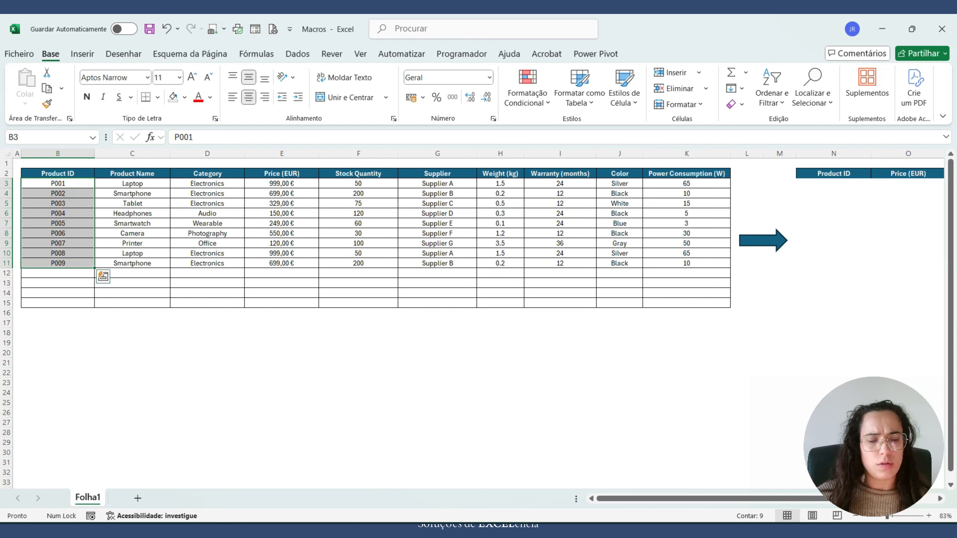
key(ctrl+c)
click(833, 183)
key(ctrl+v)
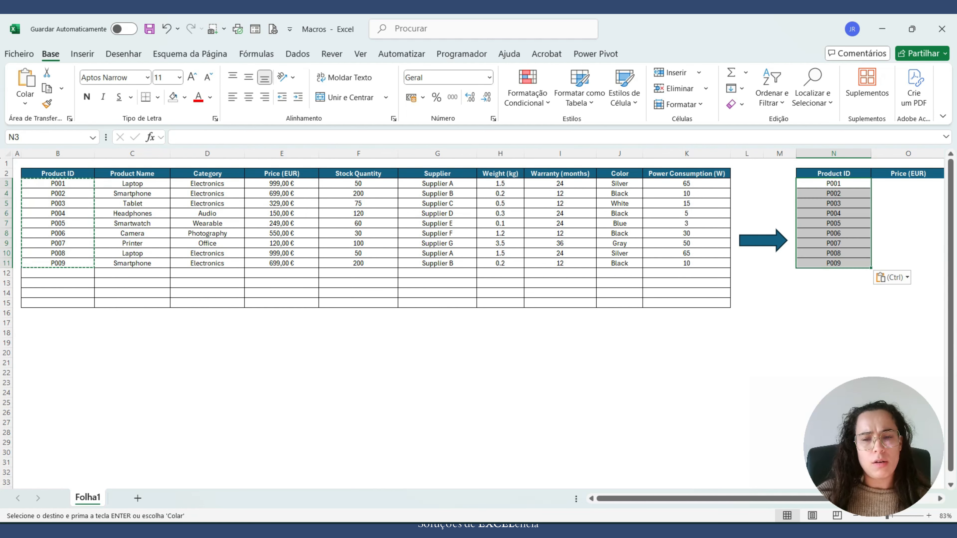
Copy the Price (EUR) values in E3:E11 into the destination's price column from O3.
click(281, 183)
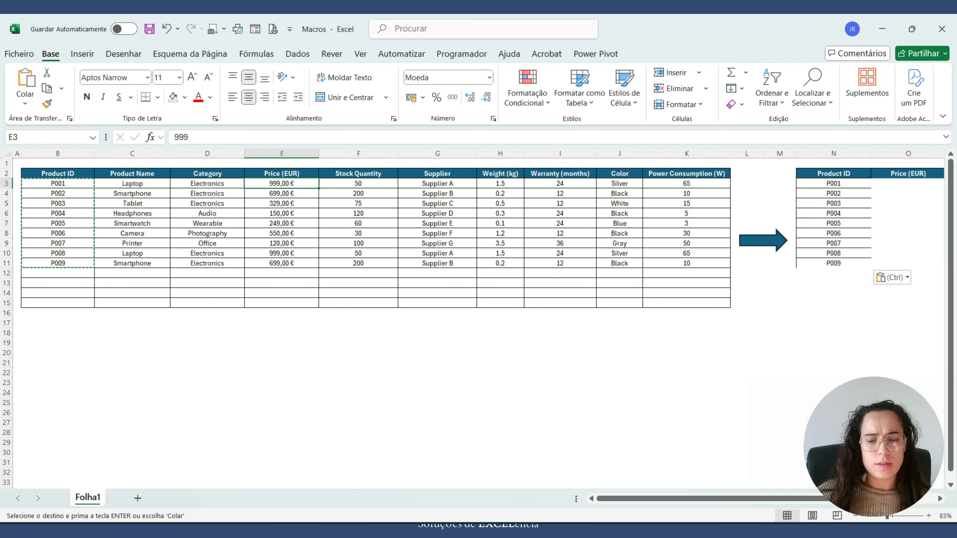
key(ctrl+shift+Down)
key(ctrl+c)
click(907, 183)
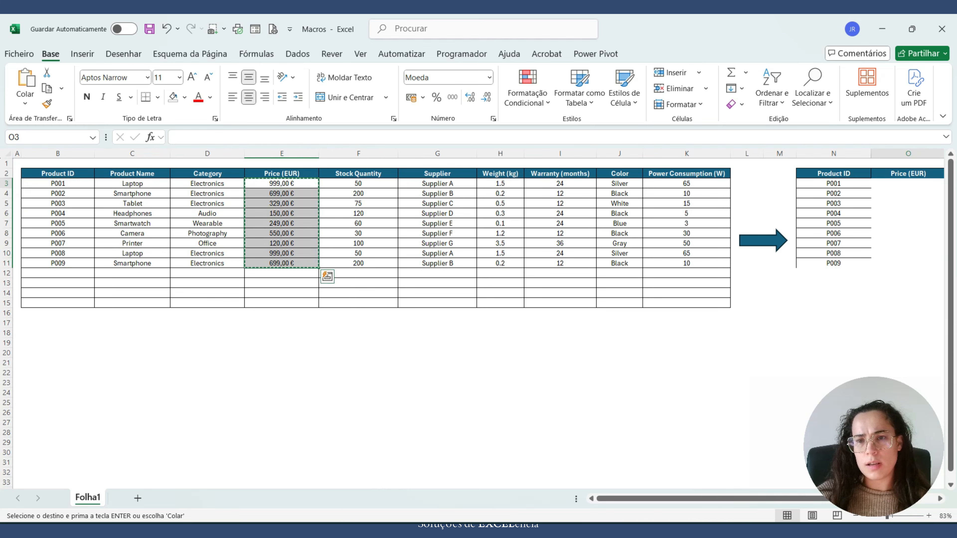
key(ctrl+v)
Copy the Stock Quantity and Supplier data (F3:G11) into the destination from P3 and end copy mode.
click(96, 203)
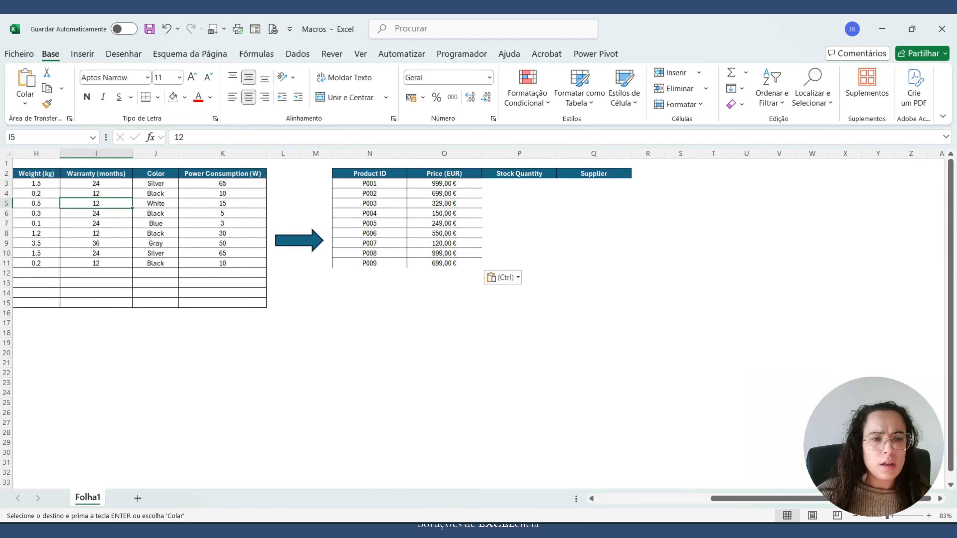
key(Left)
key(Left)
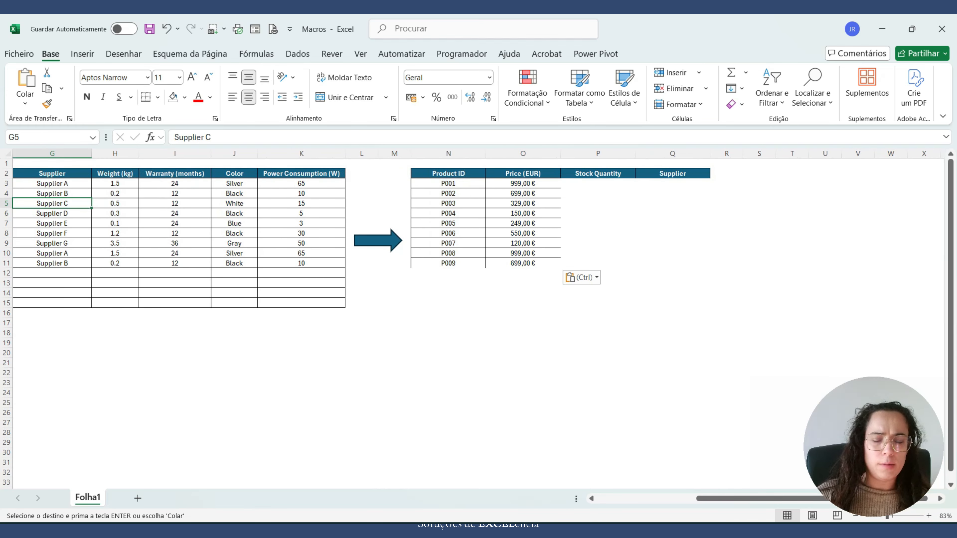
key(Left)
drag(52, 184, 131, 264)
key(ctrl+c)
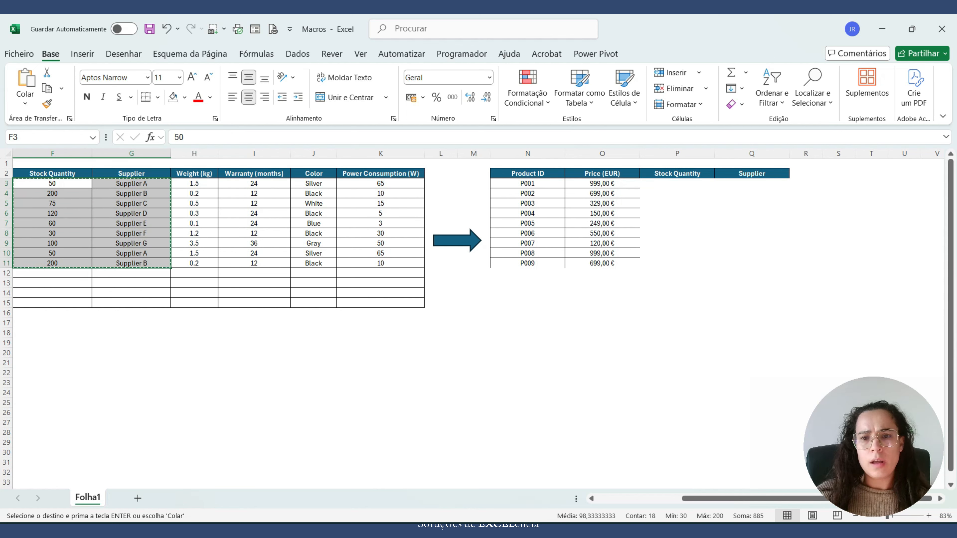
click(677, 183)
key(ctrl+v)
click(677, 303)
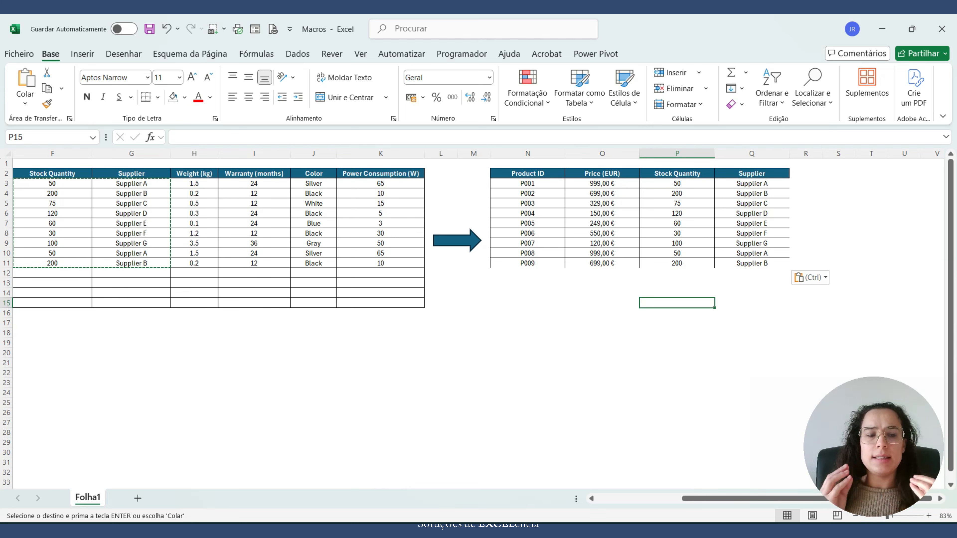
key(Escape)
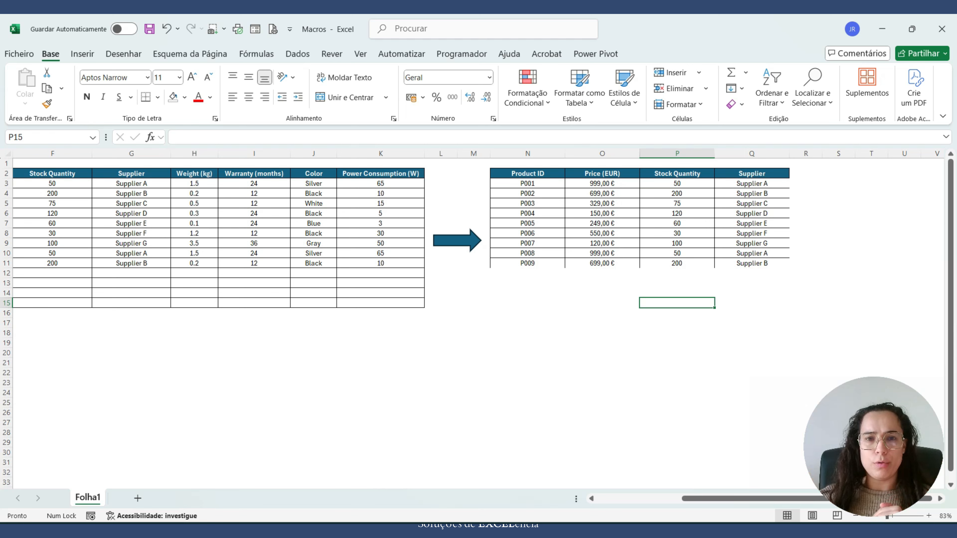
Start recording a macro named CopiarDados, stored in this workbook (Neste livro).
click(461, 54)
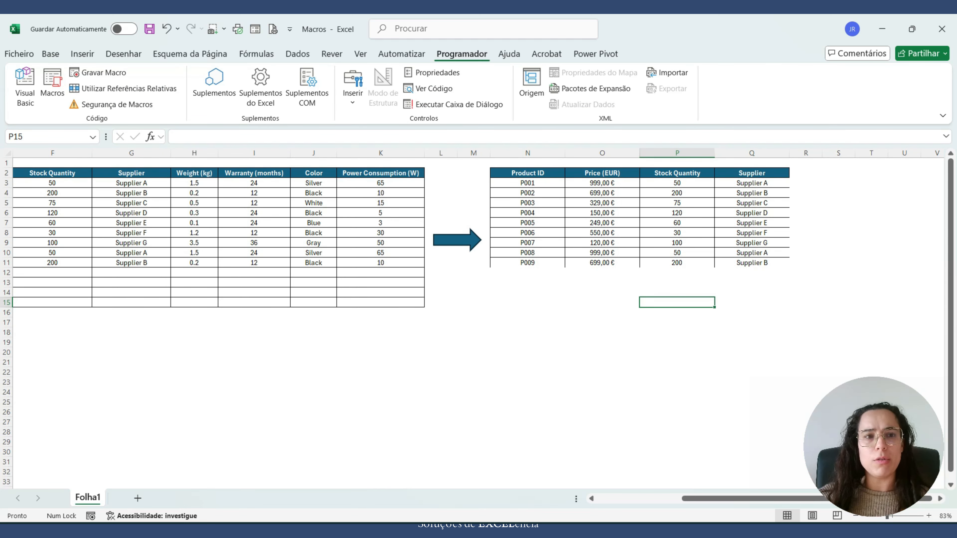
click(103, 72)
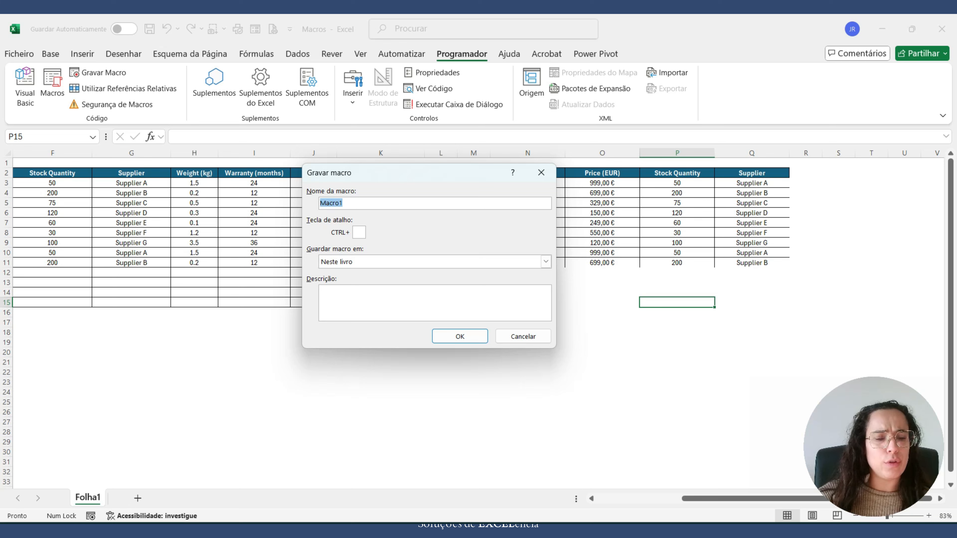
text(Copia)
text(r)
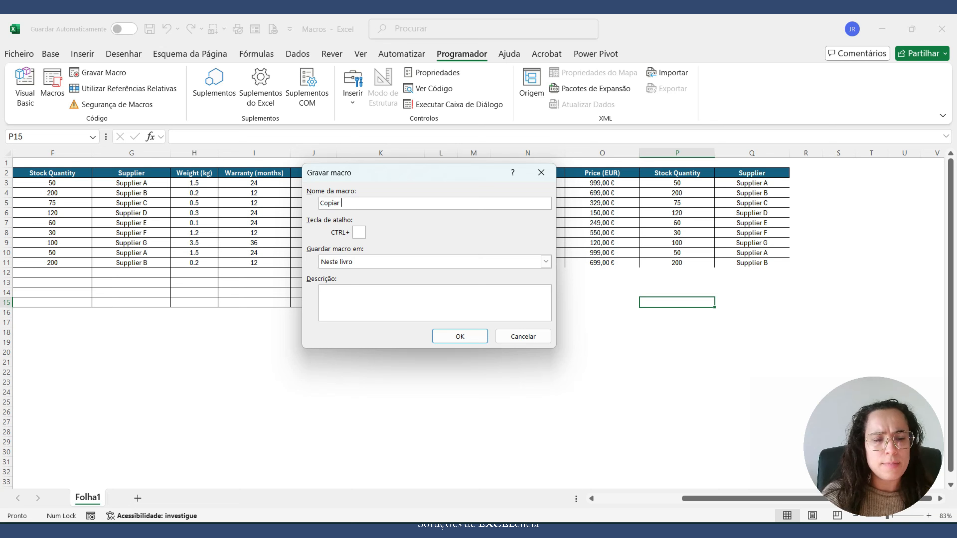
text(Dados)
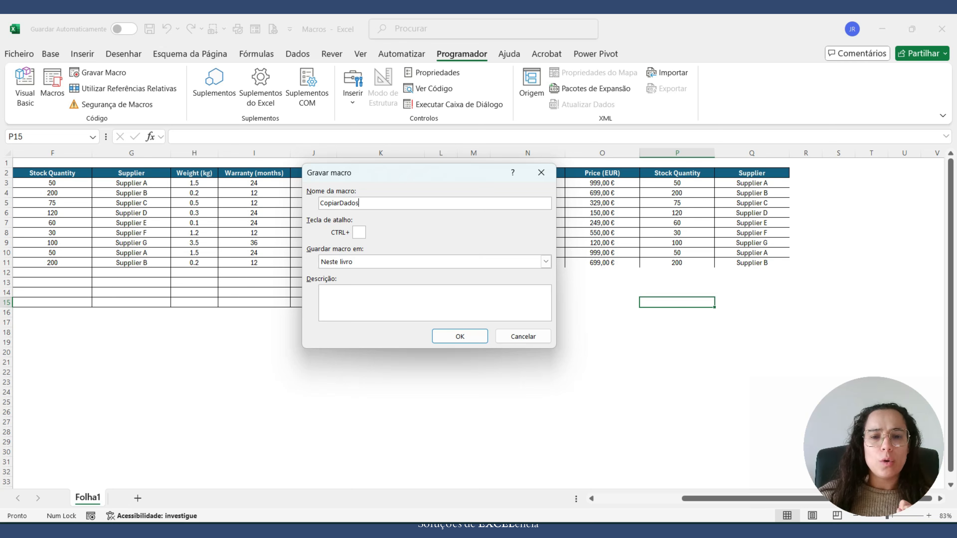
key(Return)
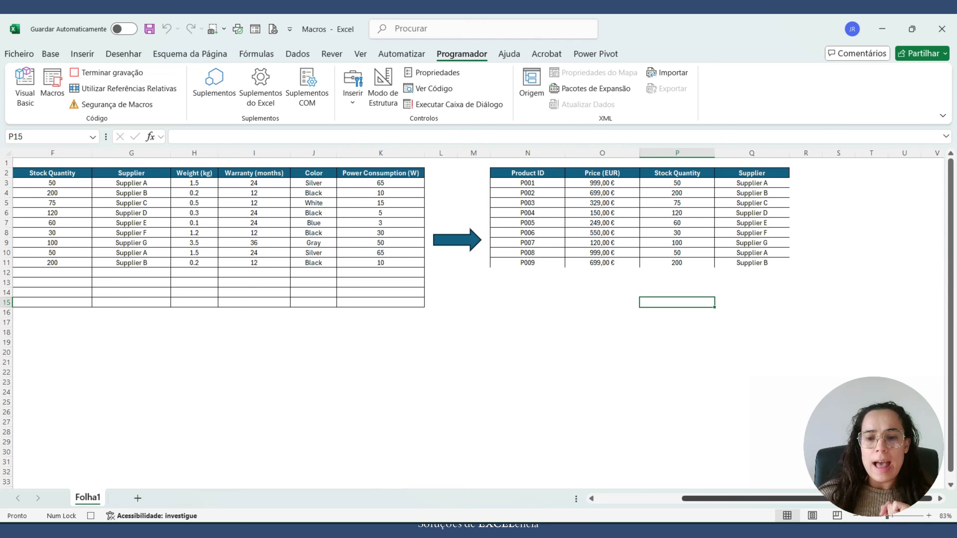
Clear all contents and formatting (Limpar Tudo) from the destination table's data in N3:Q11, keeping the header row.
drag(705, 499, 677, 498)
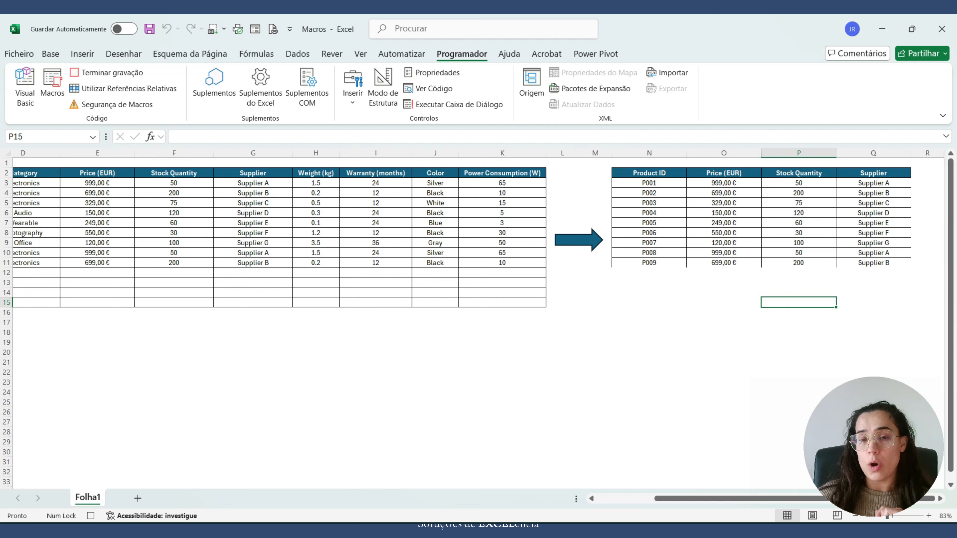
click(649, 183)
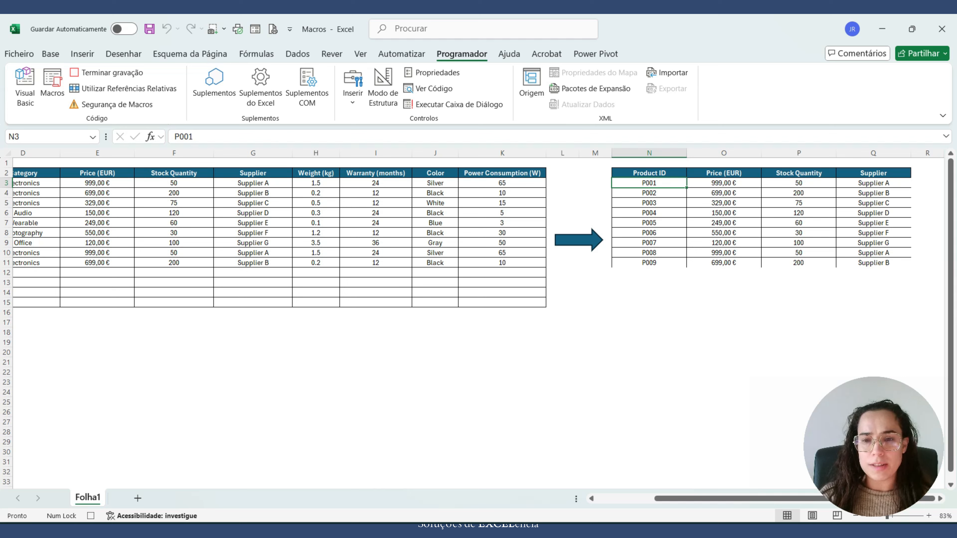
key(ctrl+shift+Down)
key(ctrl+shift+Right)
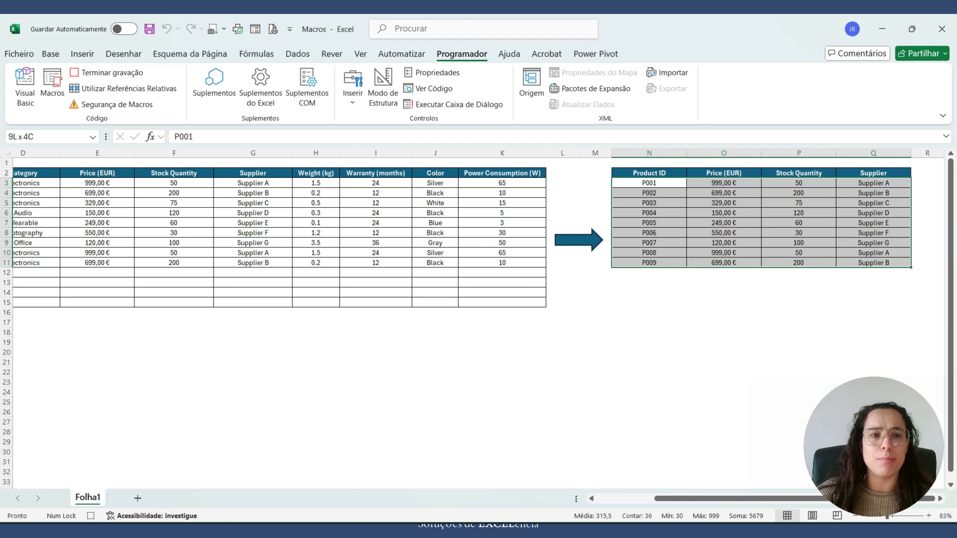
click(51, 53)
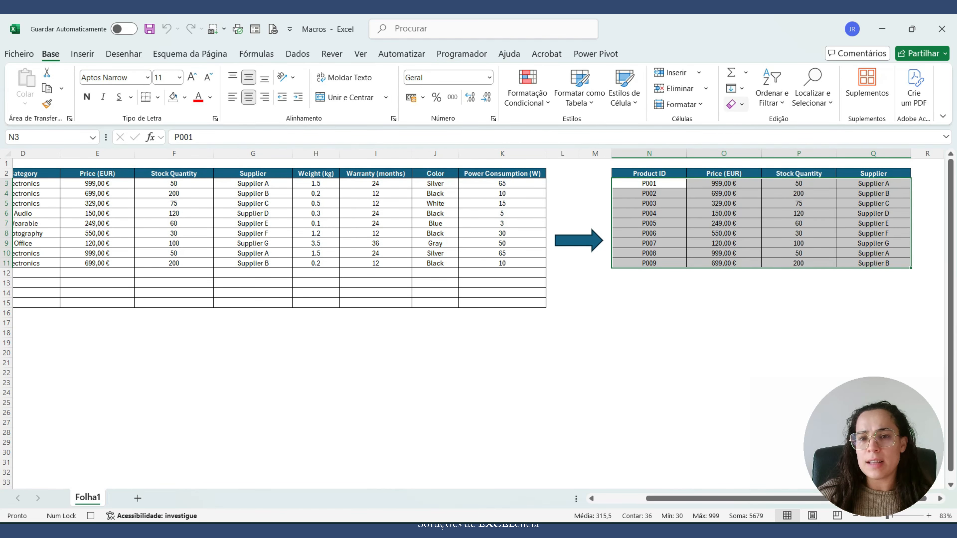
click(735, 104)
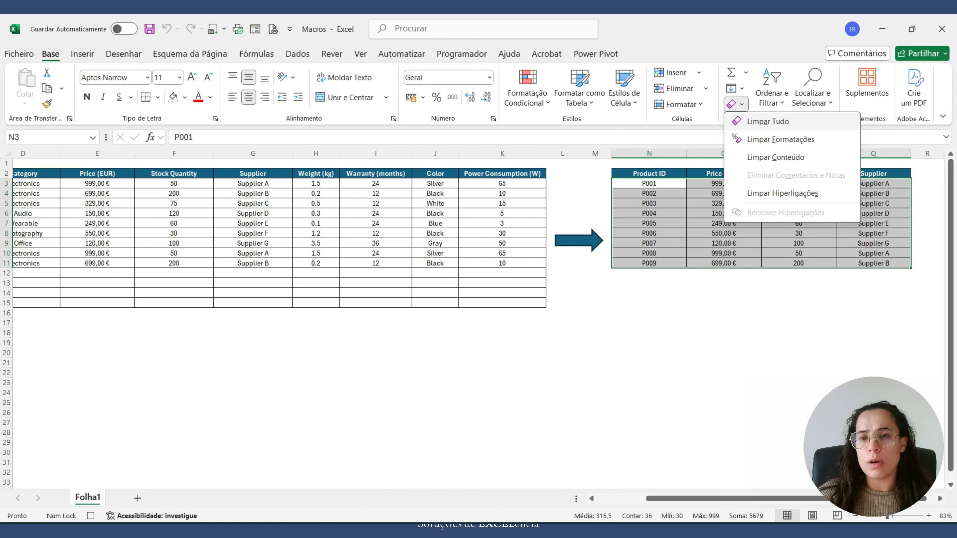
click(768, 121)
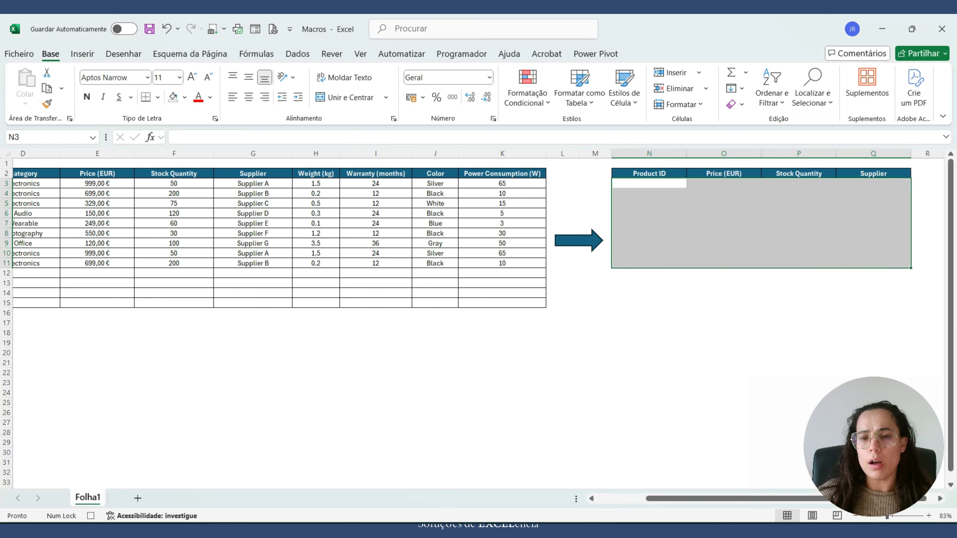
click(723, 313)
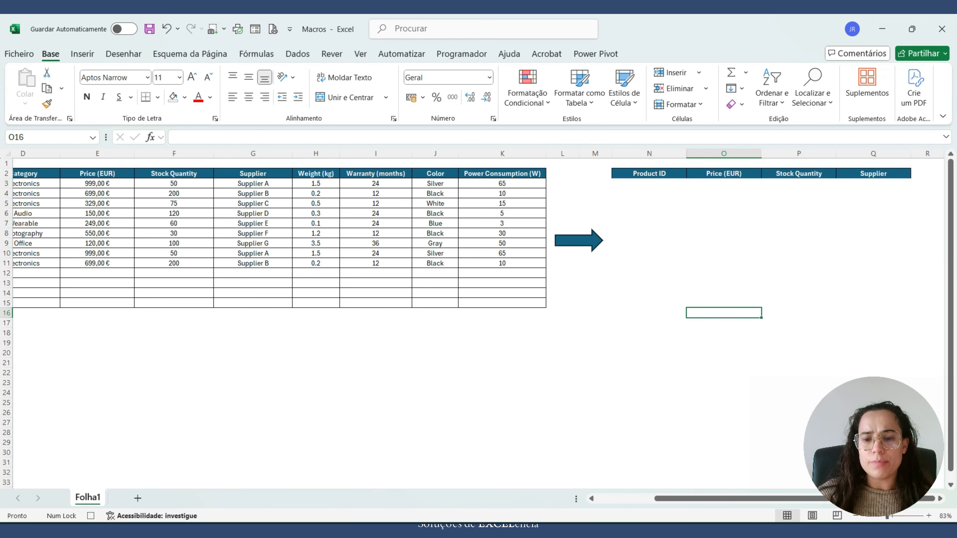
Copy the Product ID values in B3:B11 of the source table into the destination's Product ID column from N3.
scroll(478, 264, left, 3)
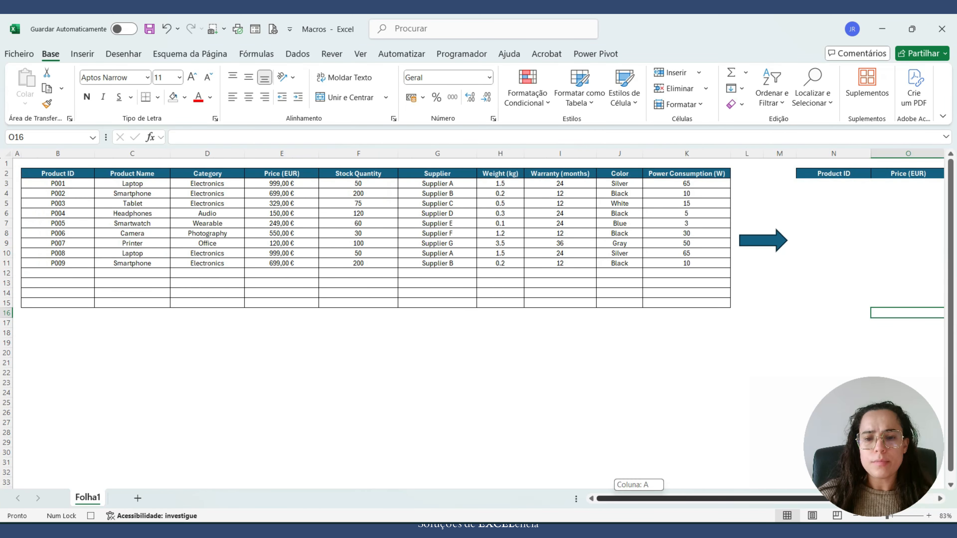
click(58, 183)
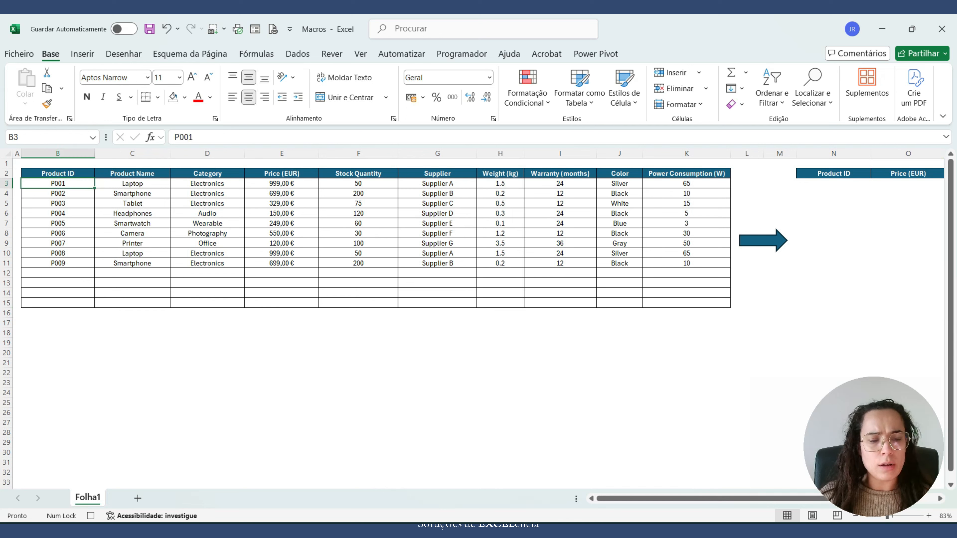
key(ctrl+shift+Down)
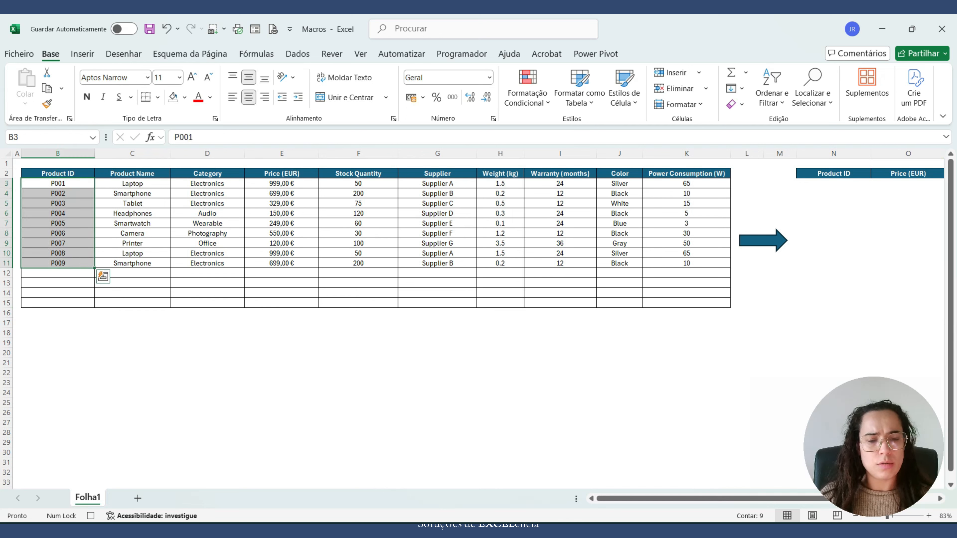
key(ctrl+c)
click(833, 183)
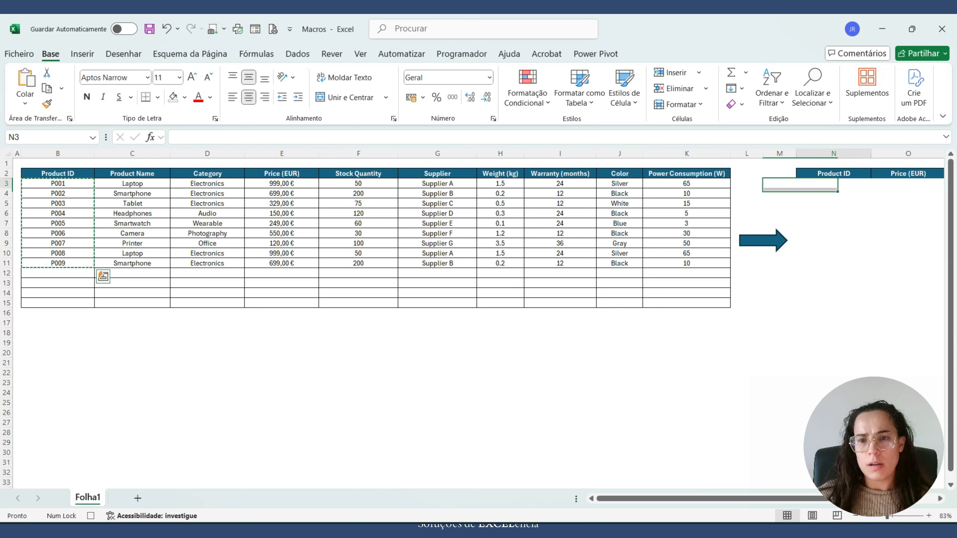
key(ctrl+v)
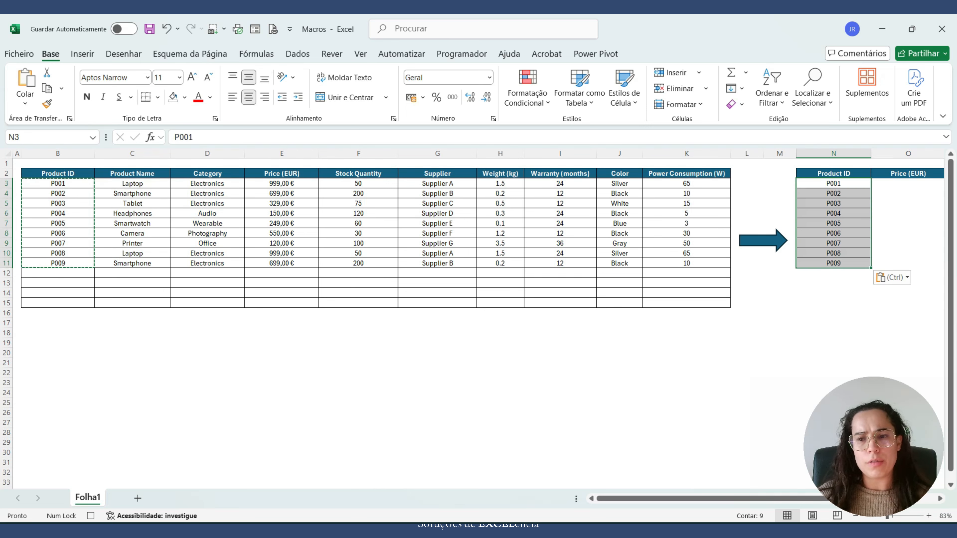
Copy the source Price (EUR) values in E3:E11 into the destination's price column from O3.
click(281, 184)
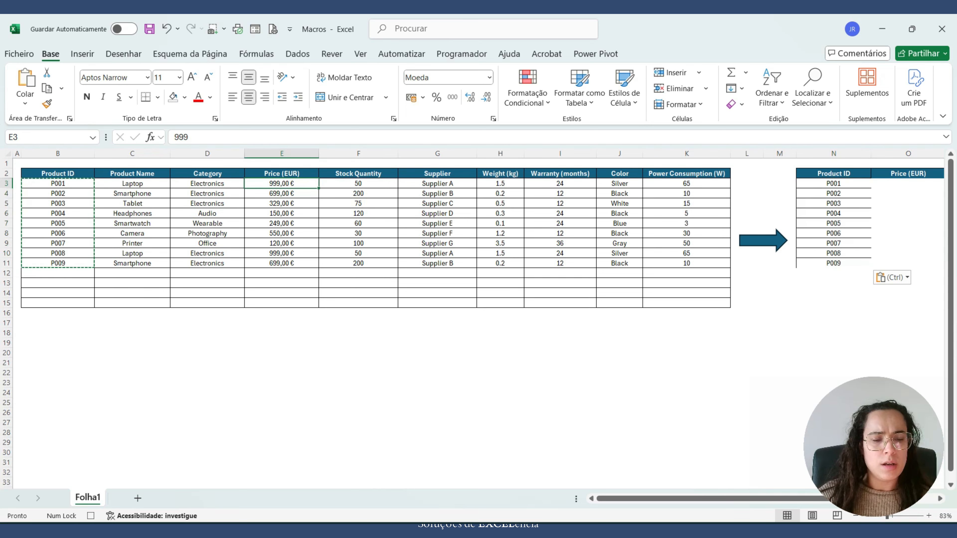
key(ctrl+shift+Down)
key(ctrl+c)
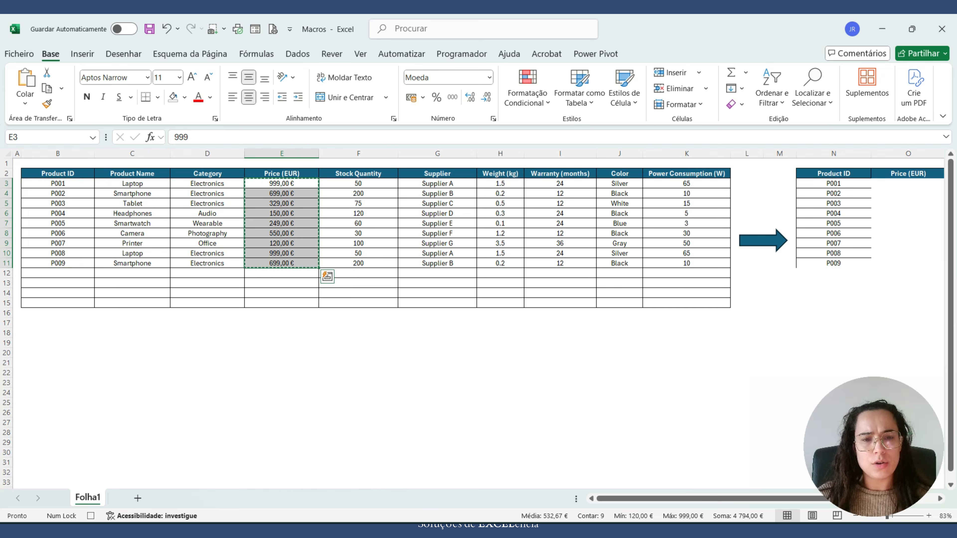
click(908, 184)
key(ctrl+v)
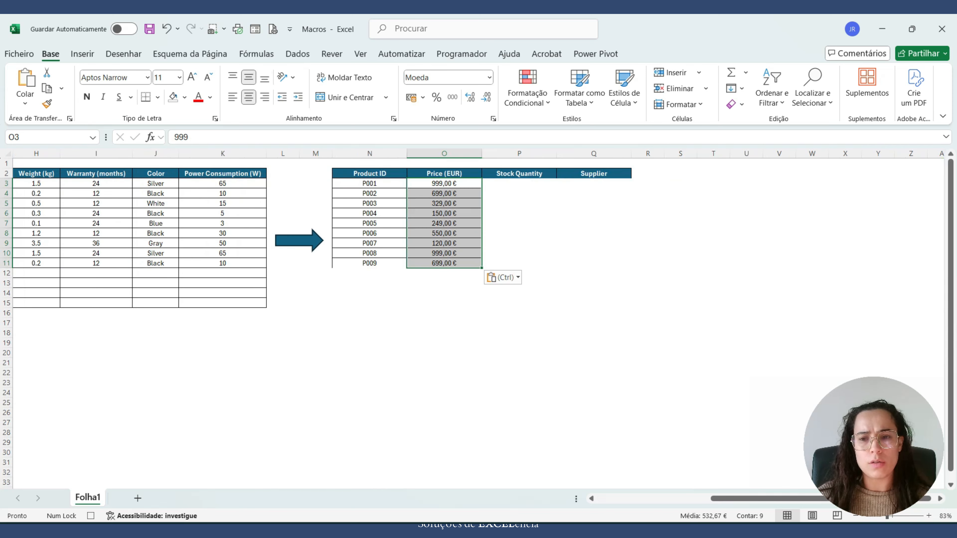
Copy the source Stock Quantity values in F3:F11 into the destination's stock column from P3.
scroll(479, 241, left, 2)
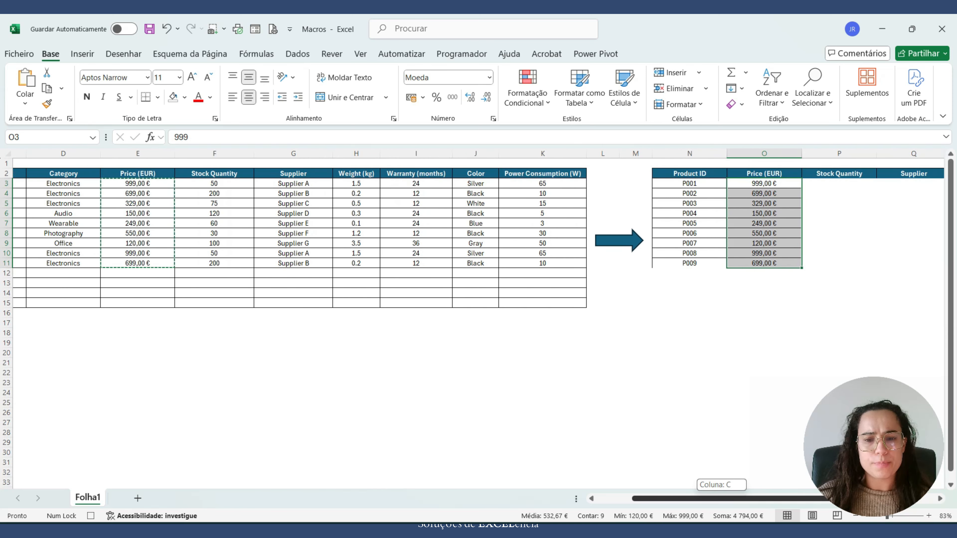
click(218, 183)
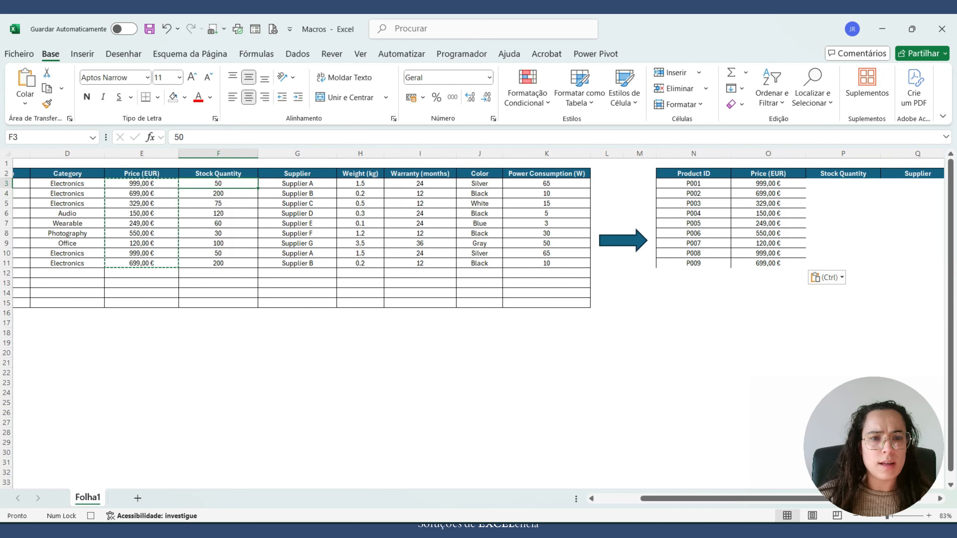
key(ctrl+shift+Down)
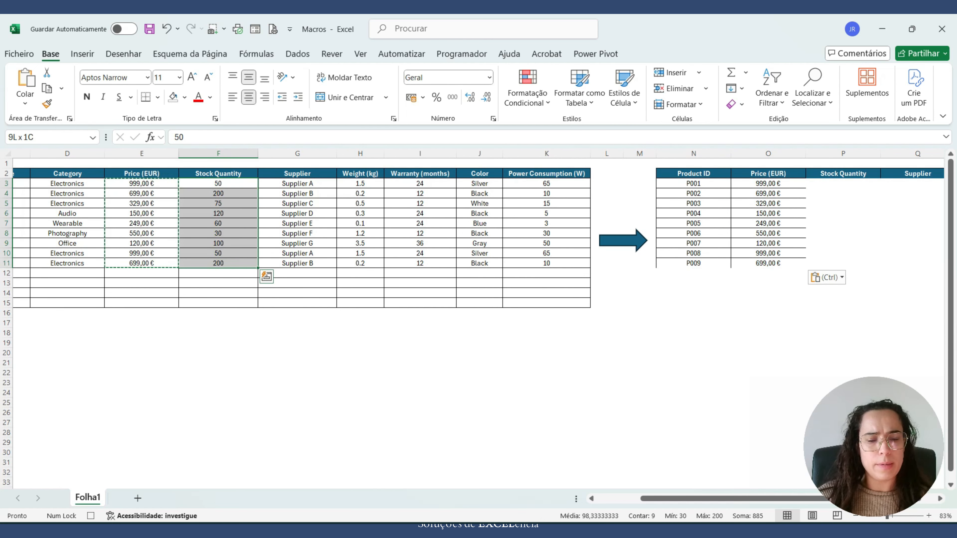
key(ctrl+c)
click(843, 184)
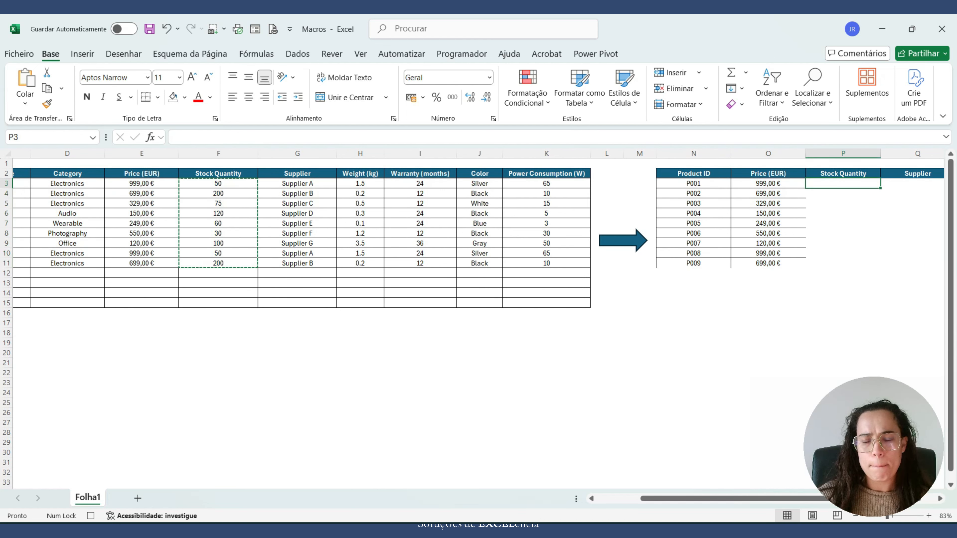
key(ctrl+v)
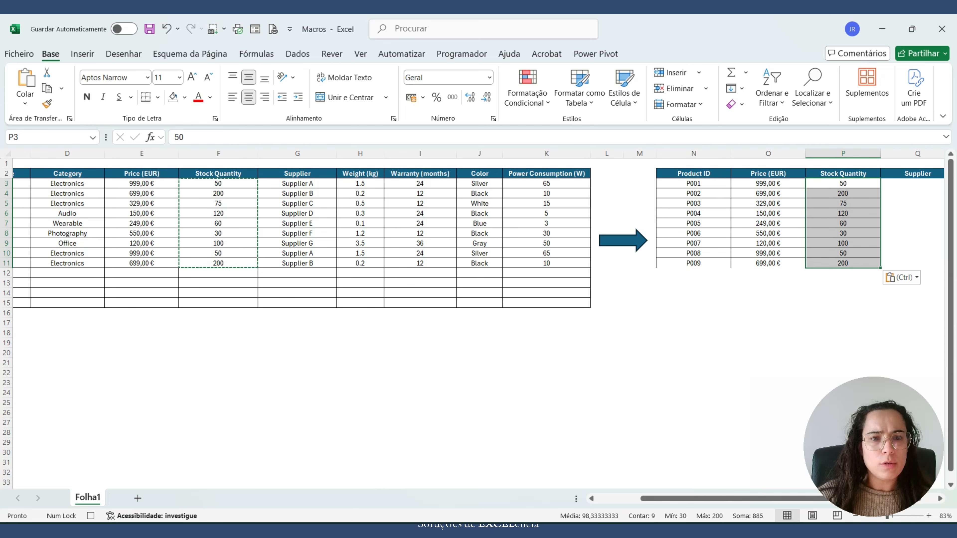
Copy the source Supplier values in G3:G11 into the destination's Supplier column from Q3.
click(297, 183)
key(ctrl+shift+Down)
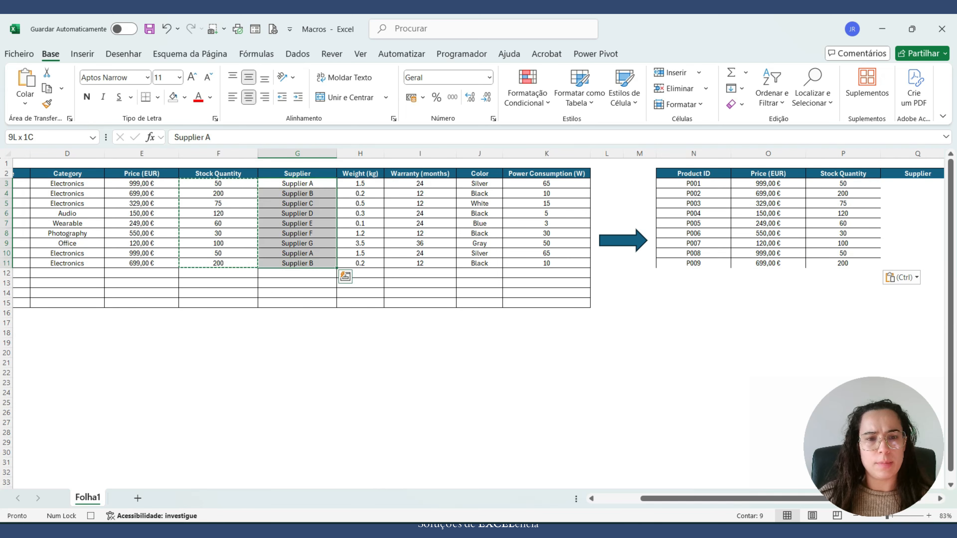
key(ctrl+c)
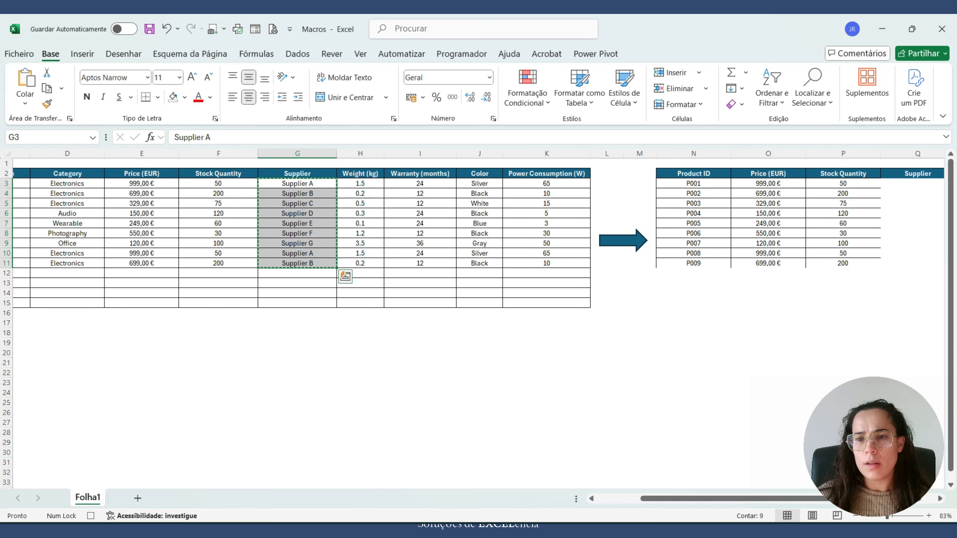
click(917, 183)
key(ctrl+v)
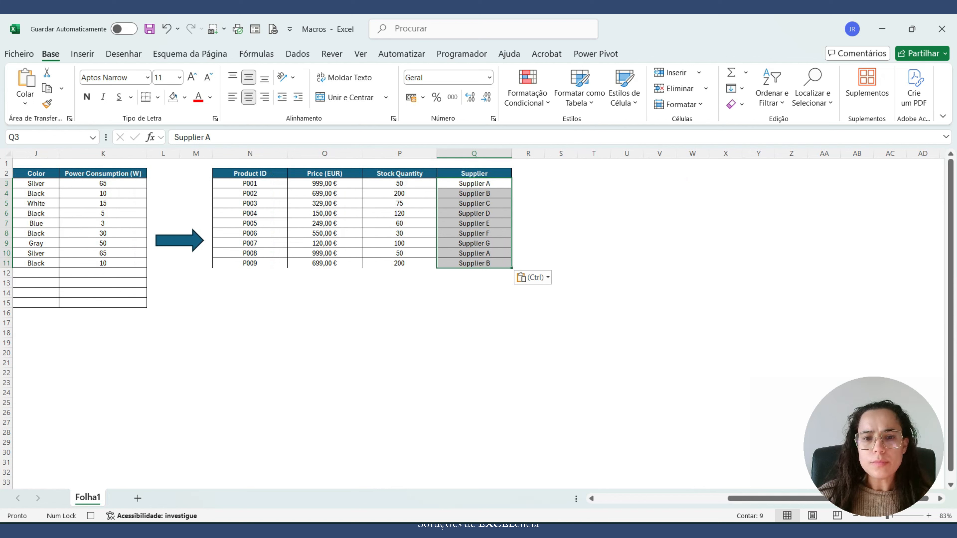
Apply all borders (Todos os limites) to the whole destination table N2:Q11, including its headers, and deselect the range.
click(249, 173)
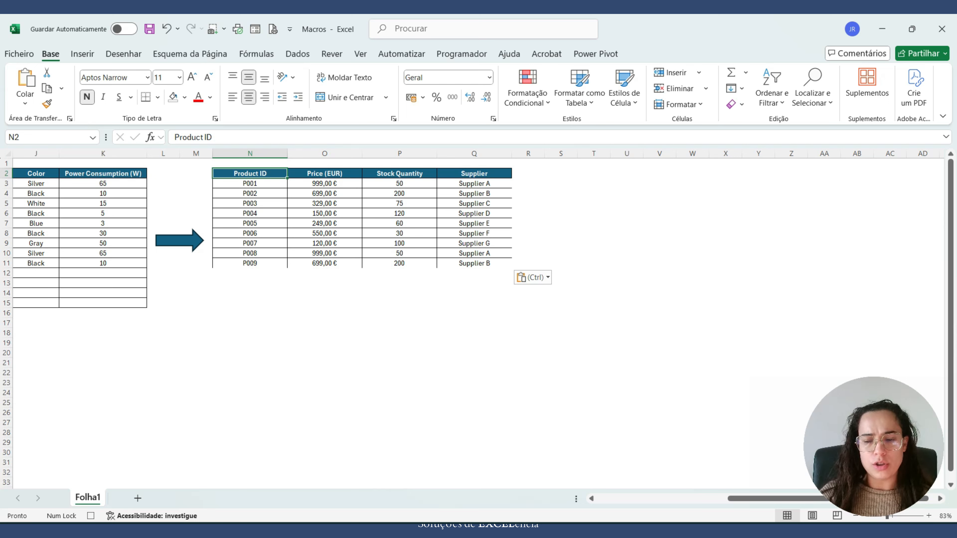
key(ctrl+shift+Down)
key(ctrl+shift+Right)
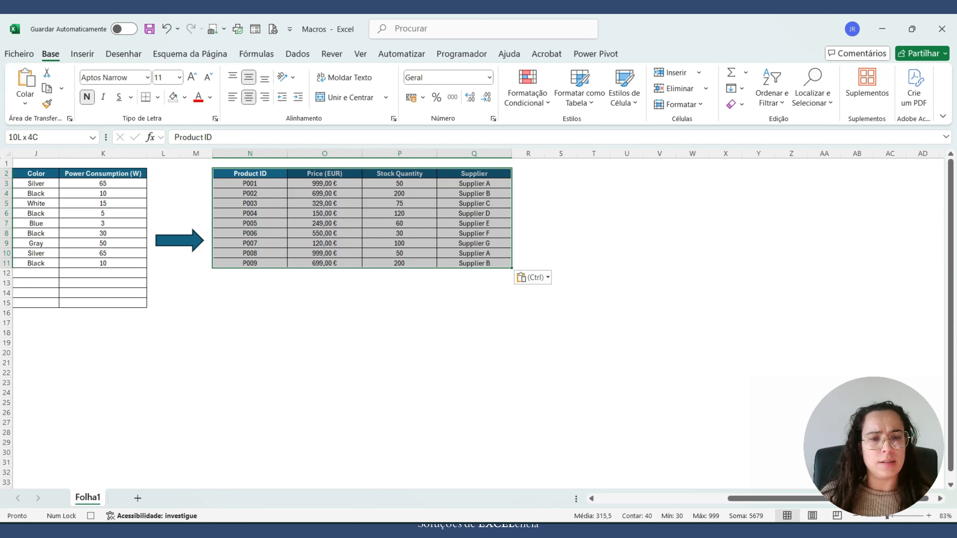
click(158, 97)
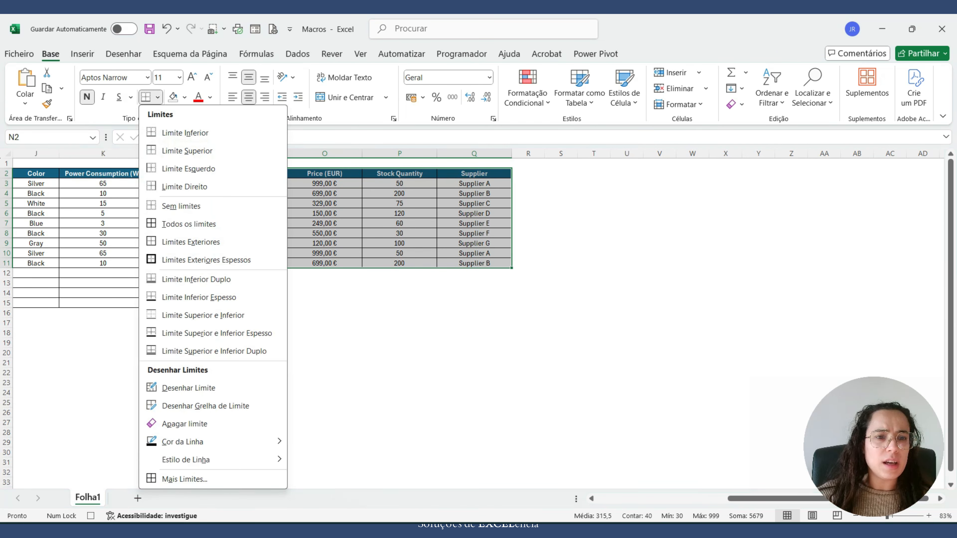
click(188, 224)
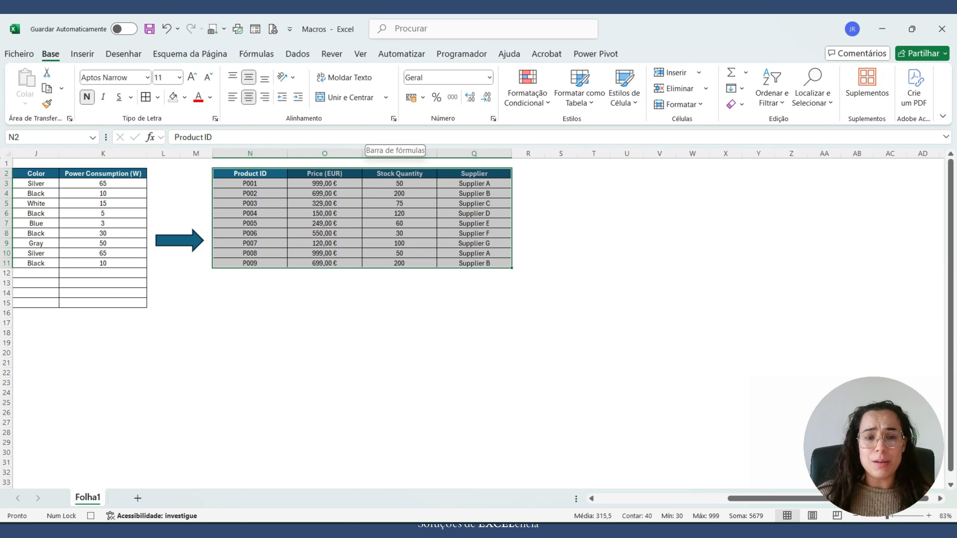
click(250, 174)
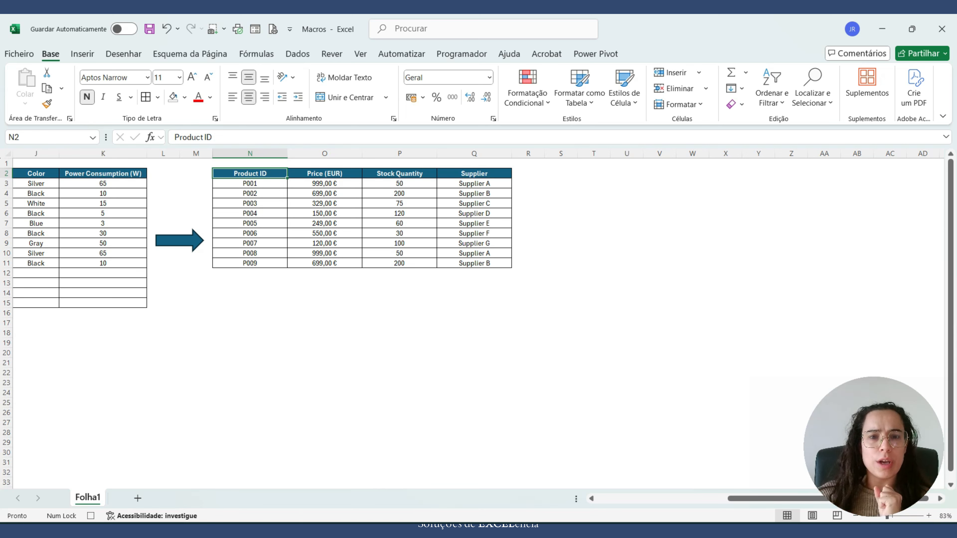
Stop recording the macro and select the empty cell N19 below the destination table.
click(461, 54)
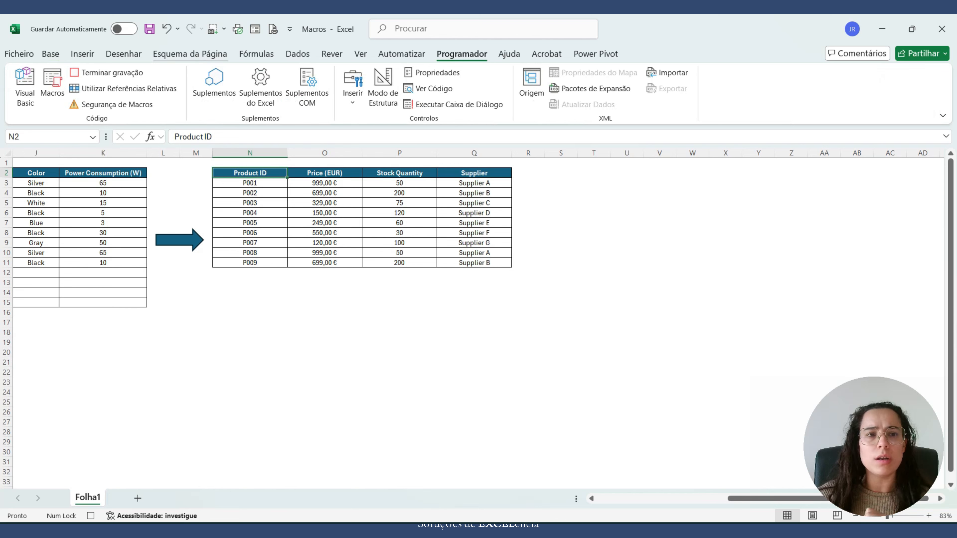
click(107, 73)
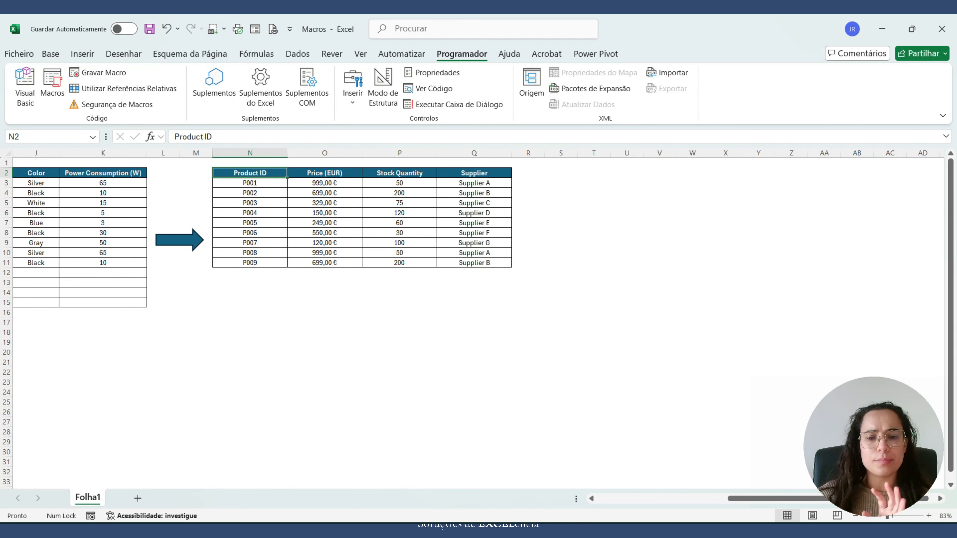
drag(753, 498, 658, 499)
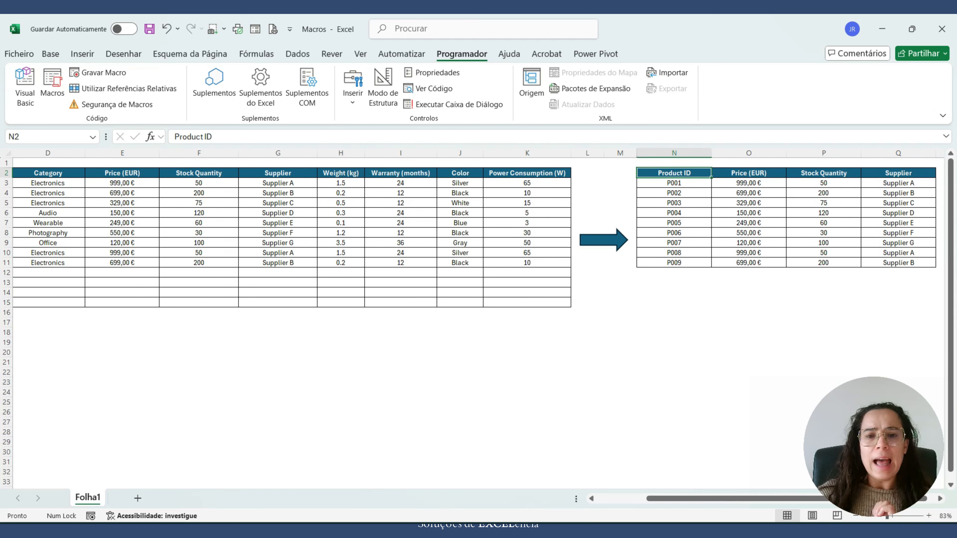
click(674, 342)
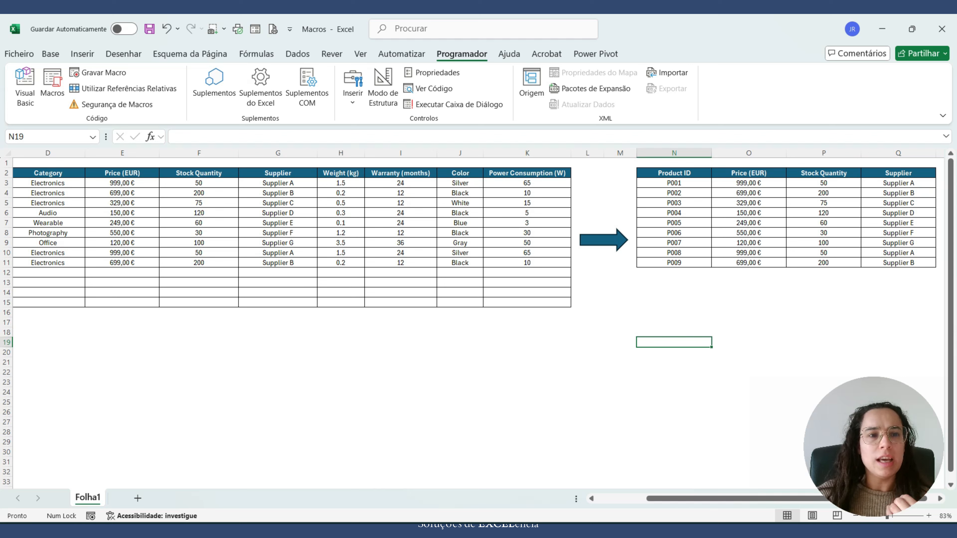
View the recorded CopiarDados macro in the macro list, then close the list without running it.
click(52, 86)
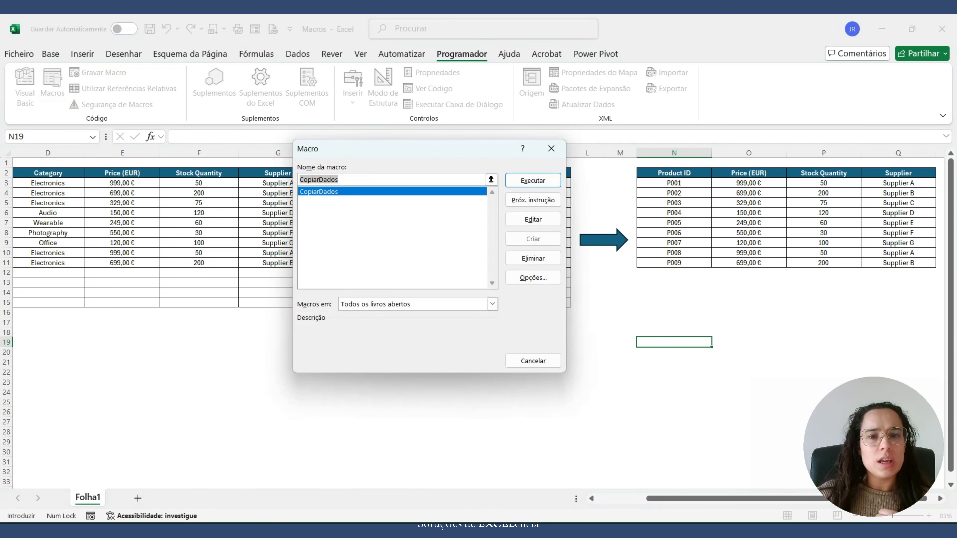
click(550, 149)
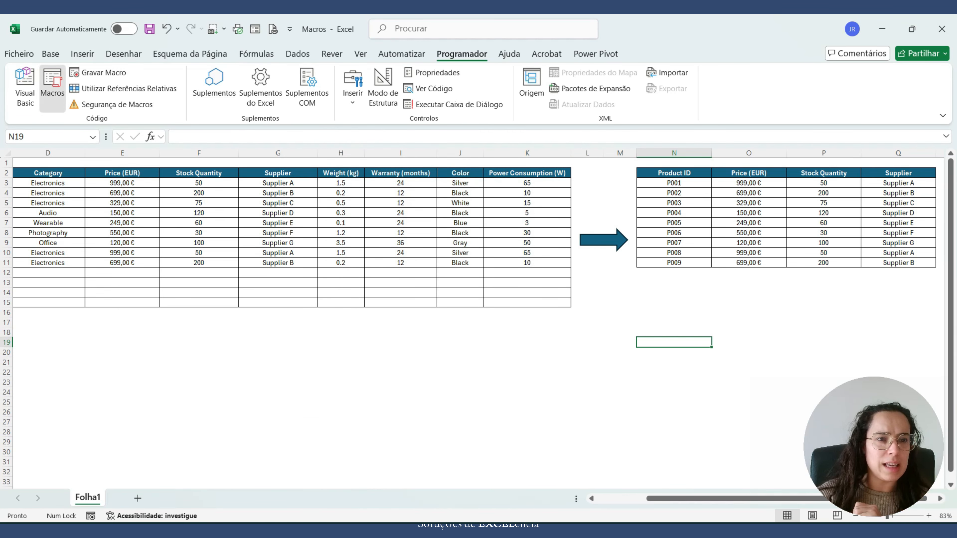
click(52, 86)
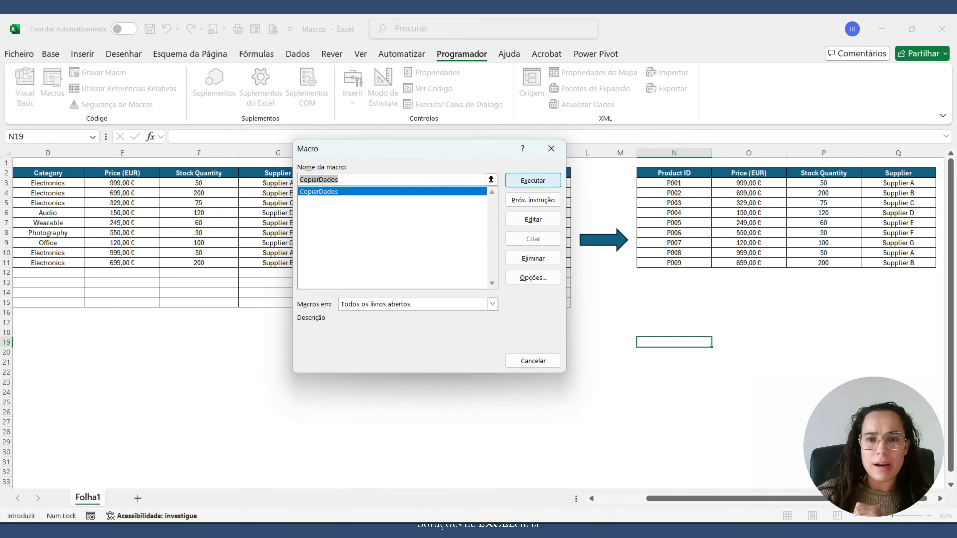
click(550, 149)
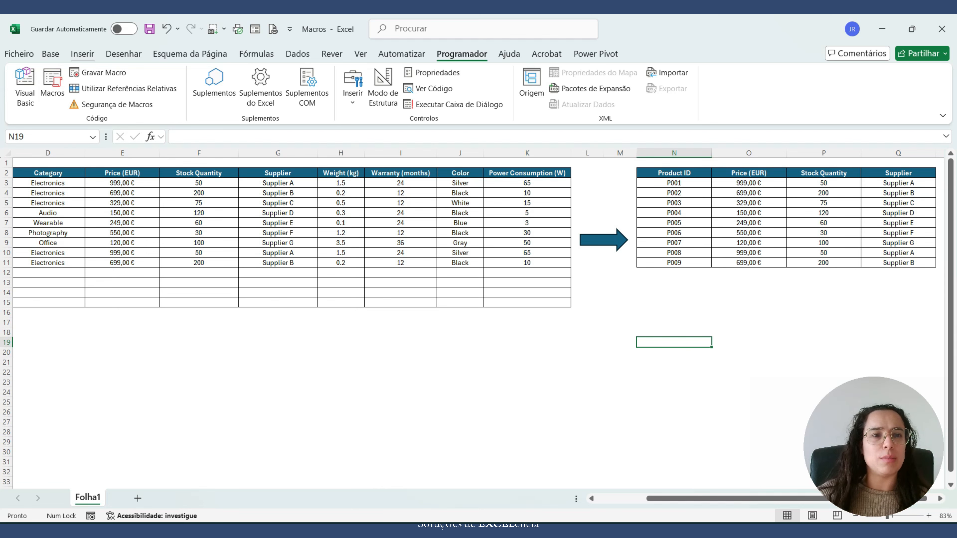
Insert a rounded rectangle of about 1.3 by 2.7 cm above the arrow between the tables, with the text "Copiar Dados".
click(83, 54)
click(214, 85)
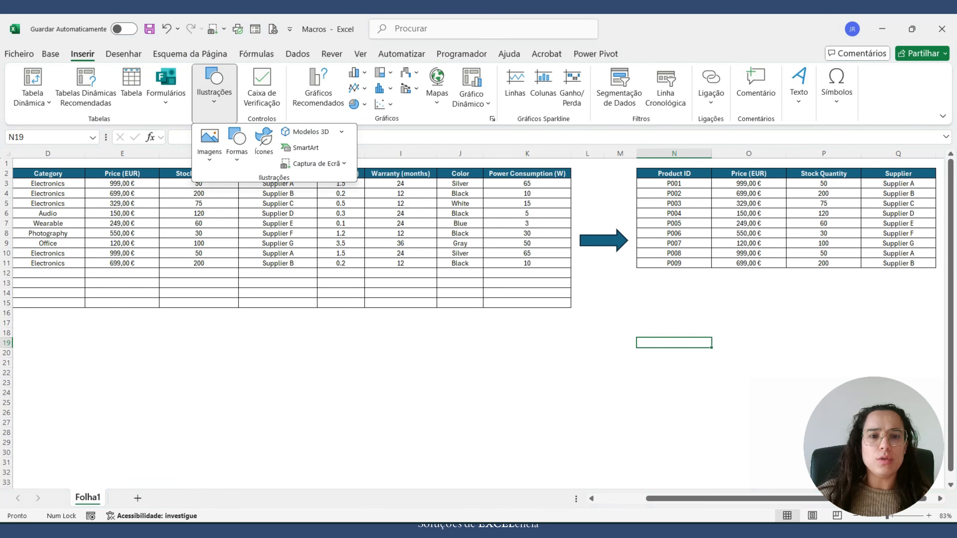
click(236, 145)
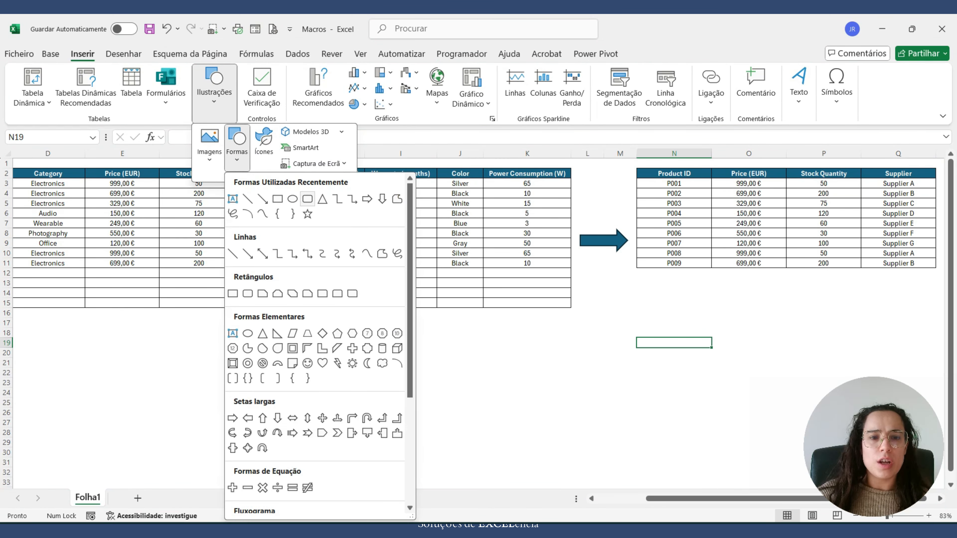
click(307, 199)
drag(577, 189, 629, 218)
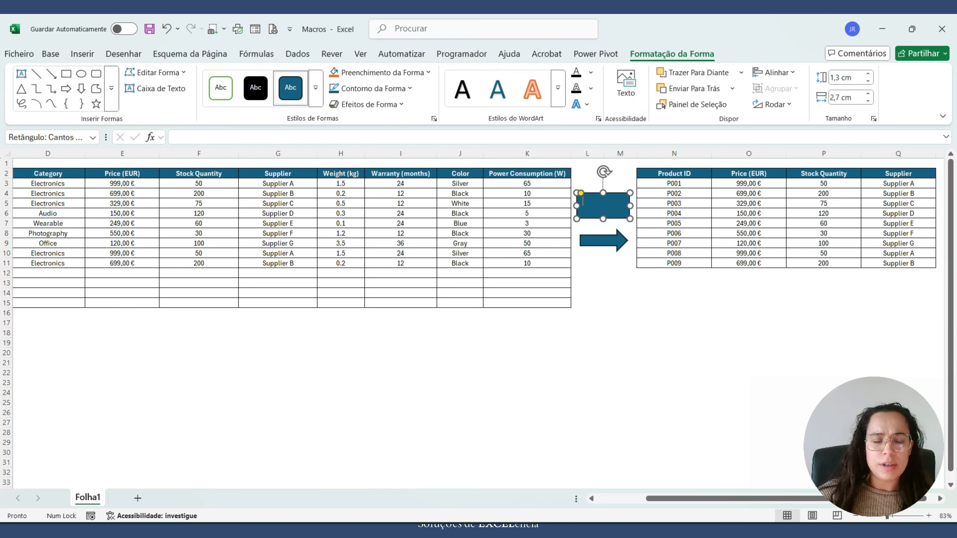
text(Copiar Dados)
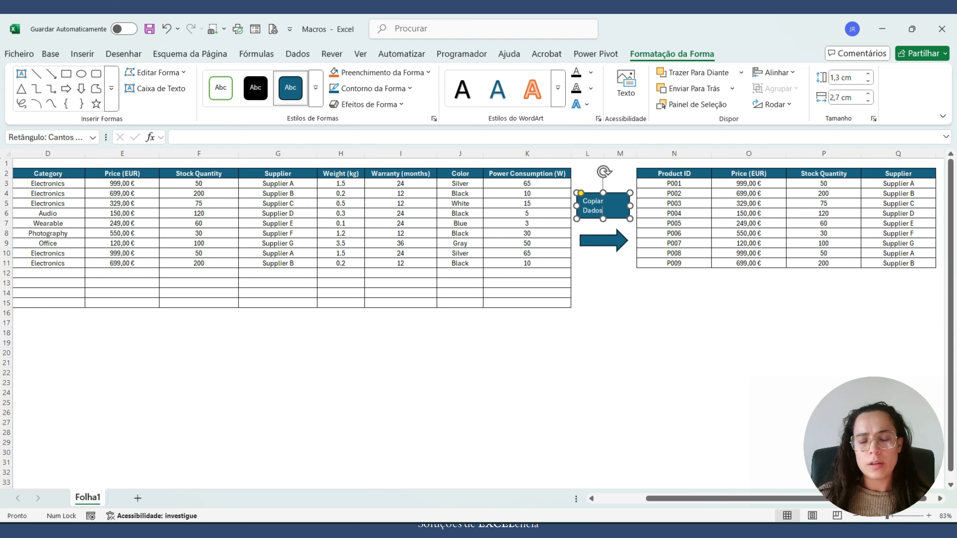
click(674, 343)
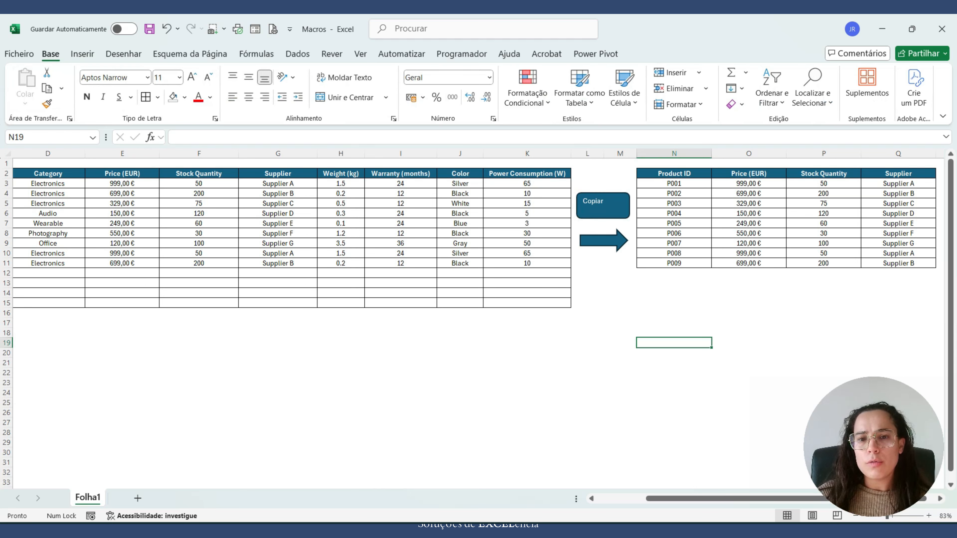
Enlarge the "Copiar Dados" shape to about 1.68 cm high and nudge it slightly upwards, clear of the arrow.
click(603, 206)
drag(603, 218, 603, 226)
key(Up)
key(Up)
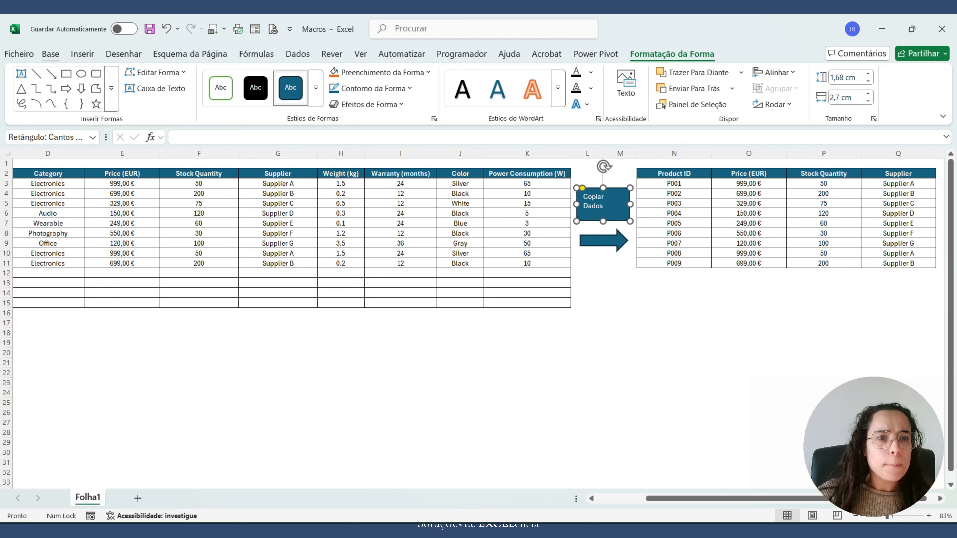
Centre the "Copiar Dados" text vertically and horizontally, make it bold at size 14, and deselect the shape.
click(51, 54)
click(249, 77)
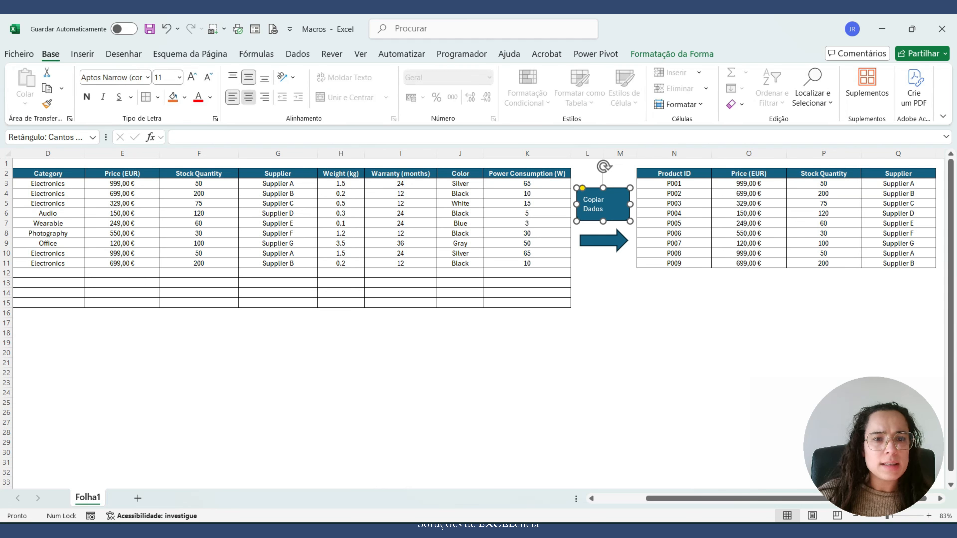
click(248, 97)
click(87, 97)
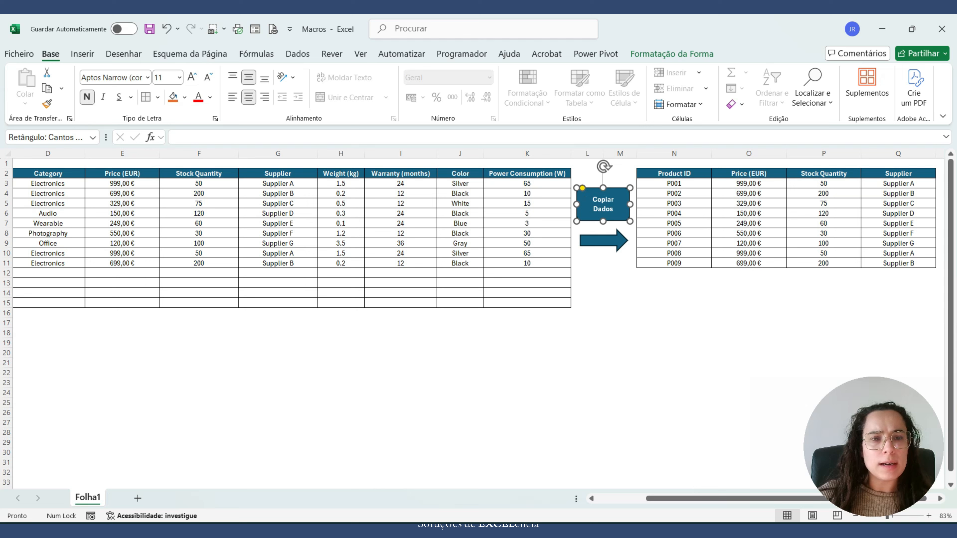
click(192, 77)
click(192, 77)
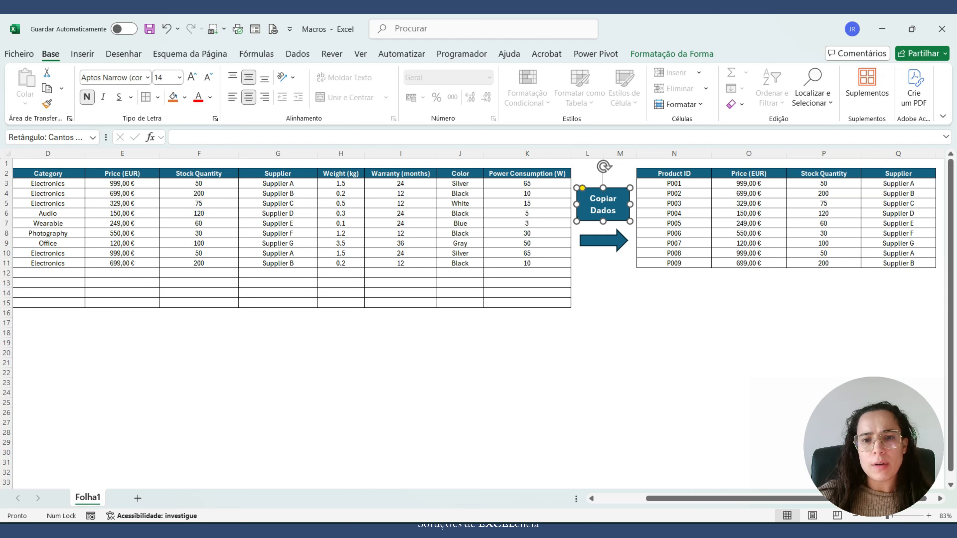
click(620, 382)
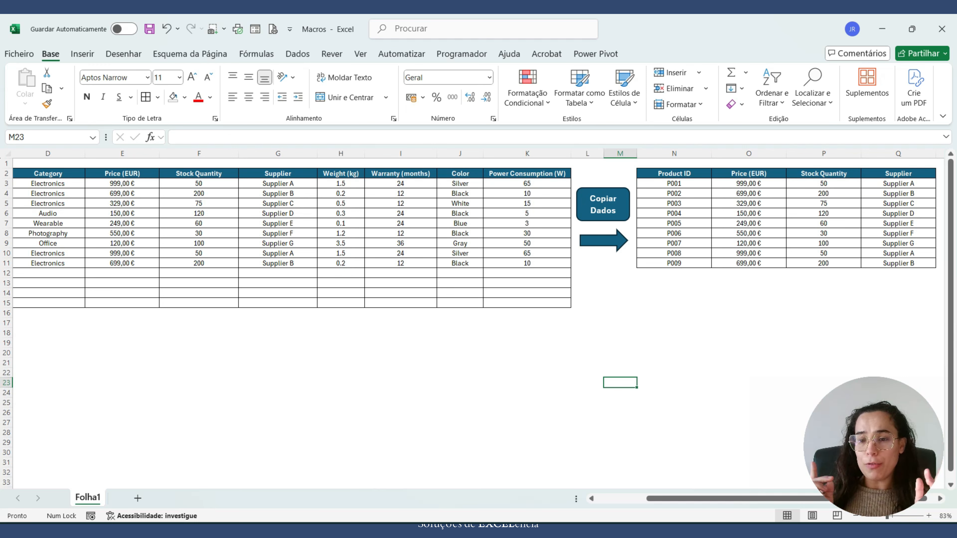
click(674, 322)
click(603, 205)
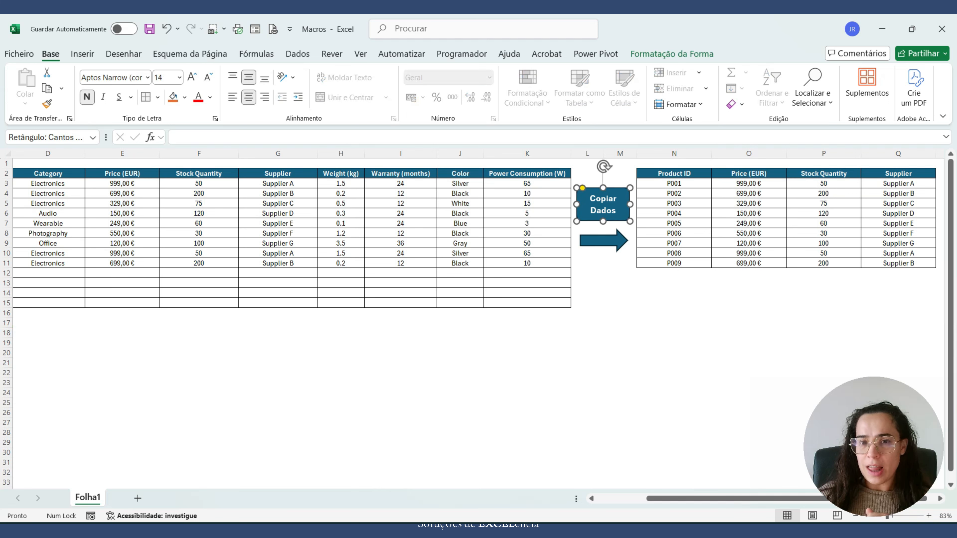
click(619, 293)
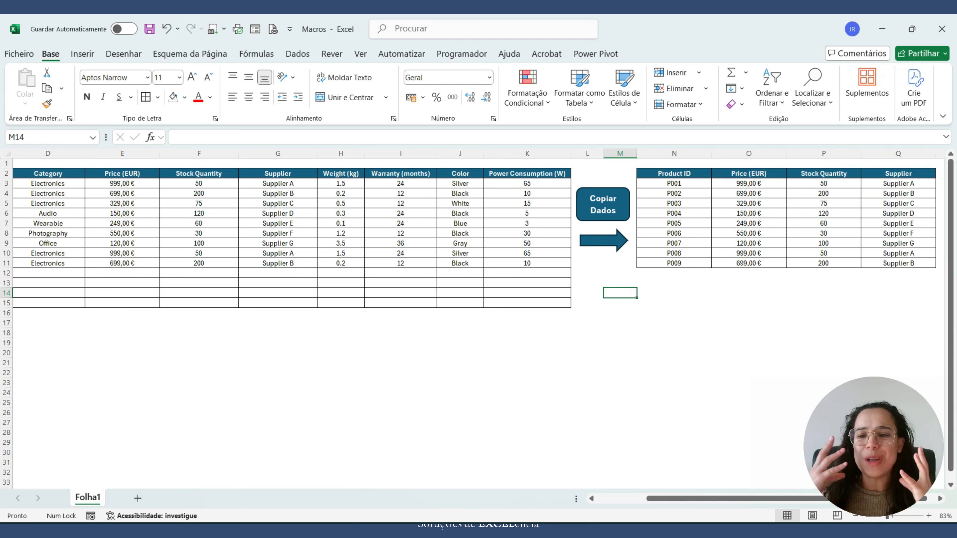
Assign the CopiarDados macro to the "Copiar Dados" shape.
right_click(621, 203)
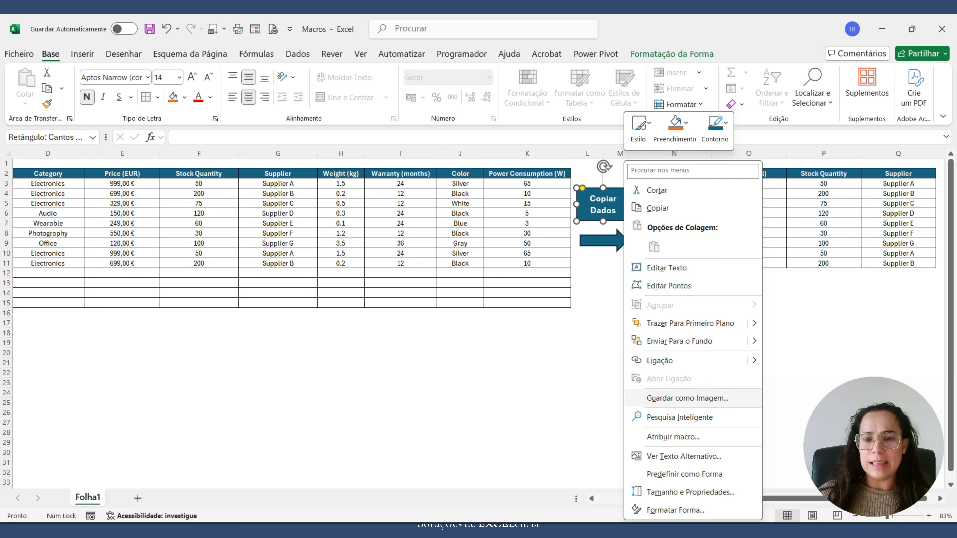
click(673, 436)
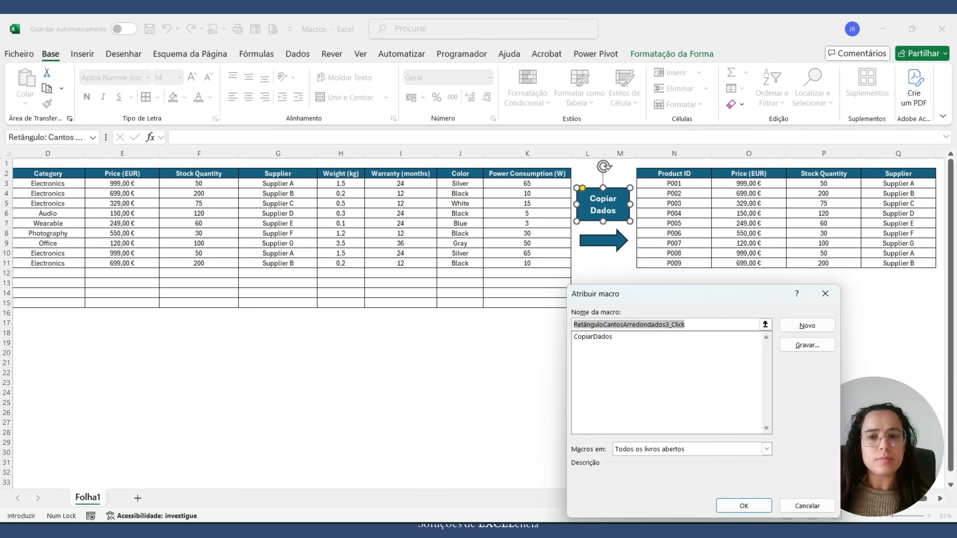
drag(739, 296, 395, 183)
click(256, 224)
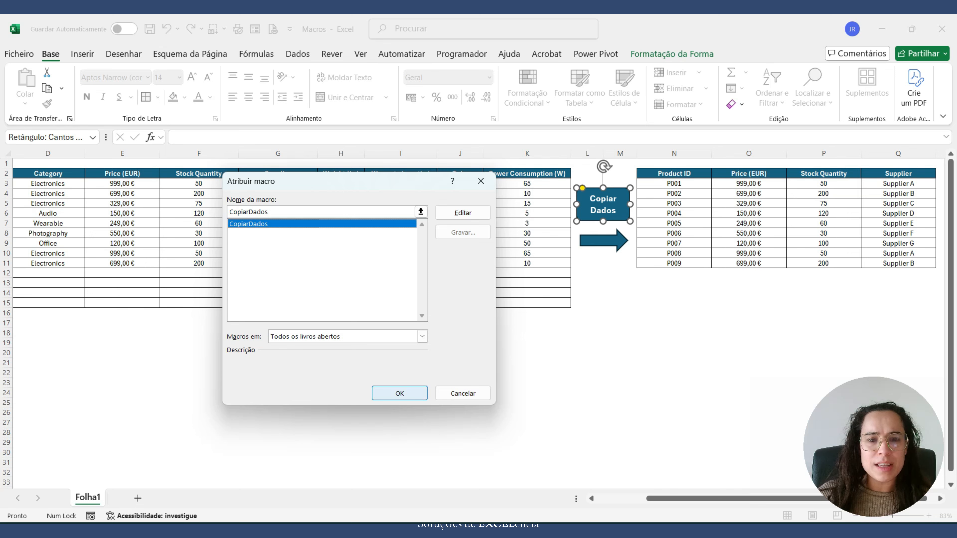
click(399, 393)
Deselect the shape and run the assigned macro from the "Copiar Dados" button.
click(749, 363)
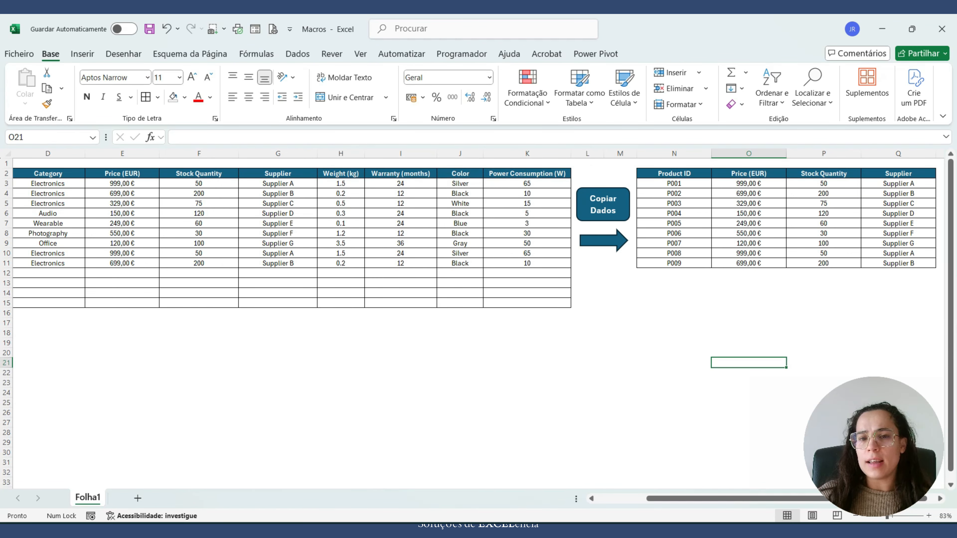
click(602, 204)
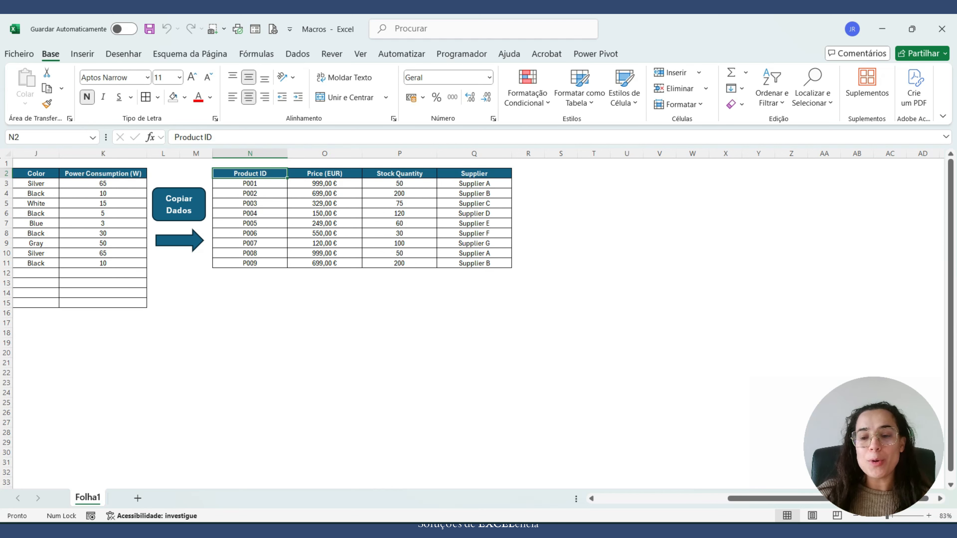
drag(862, 499, 739, 498)
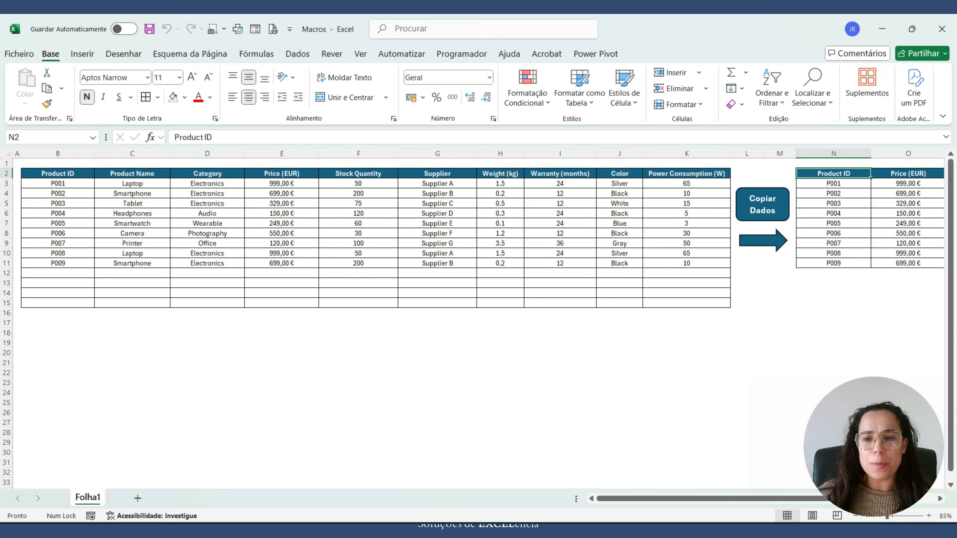
Start a new product row in the source table with ID P010 in B12 and name Tablet in C12.
click(57, 273)
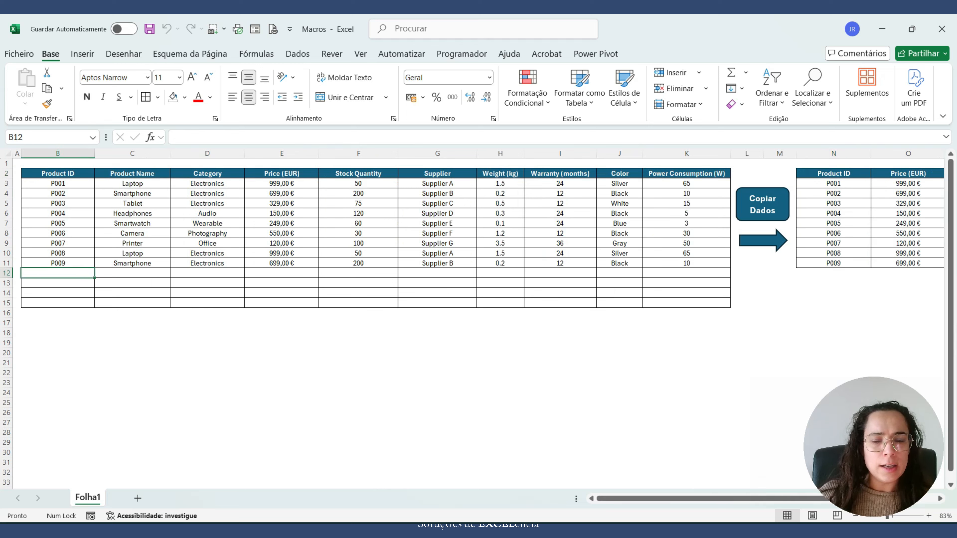
text(P)
key(BackSpace)
text(P)
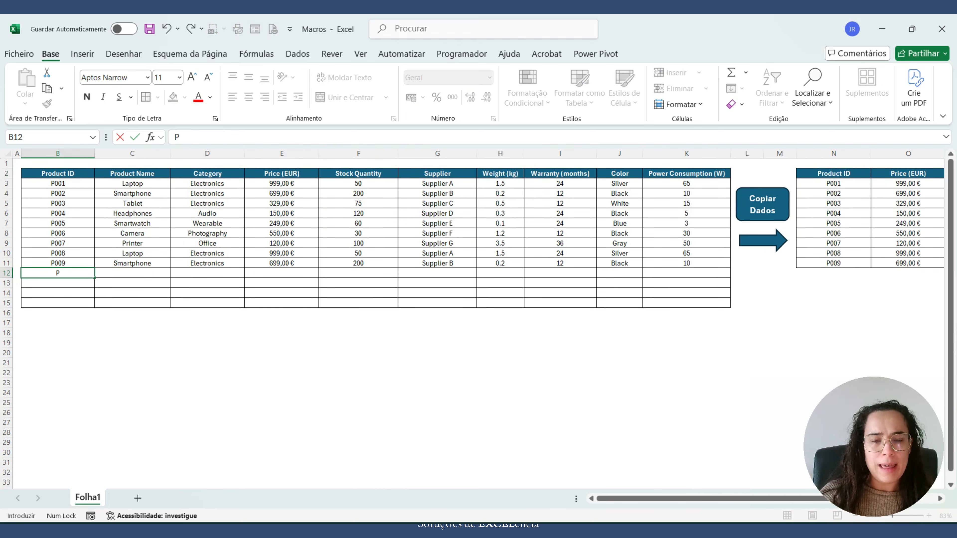
text(010)
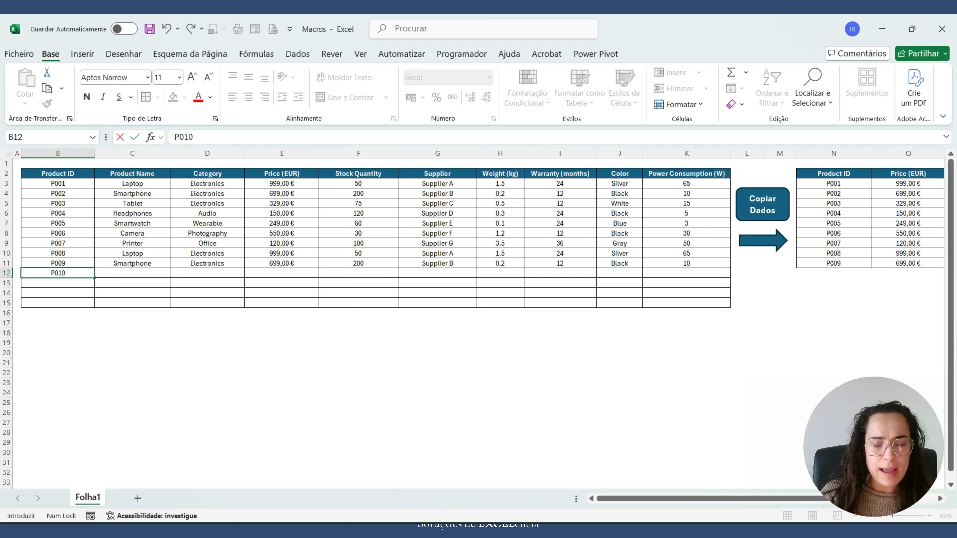
key(Tab)
text(Ta)
key(Tab)
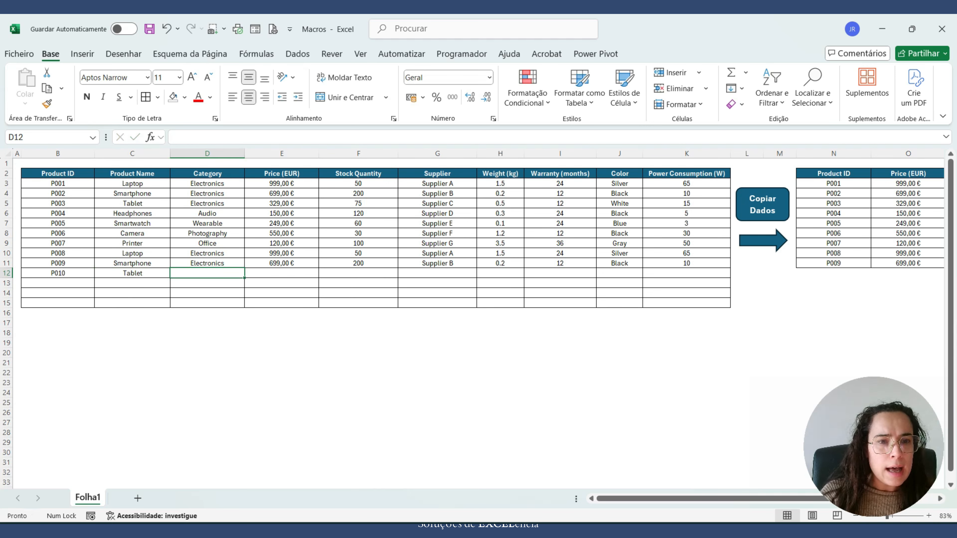
Enter category Electronics, price 359 and stock quantity 150 for product P010 in D12:F12.
text(Electronics)
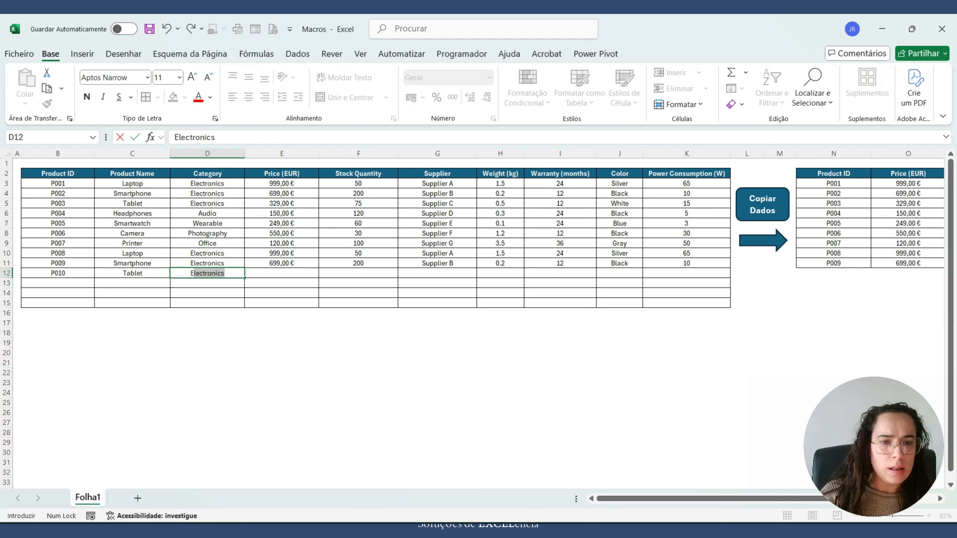
key(Tab)
text(359)
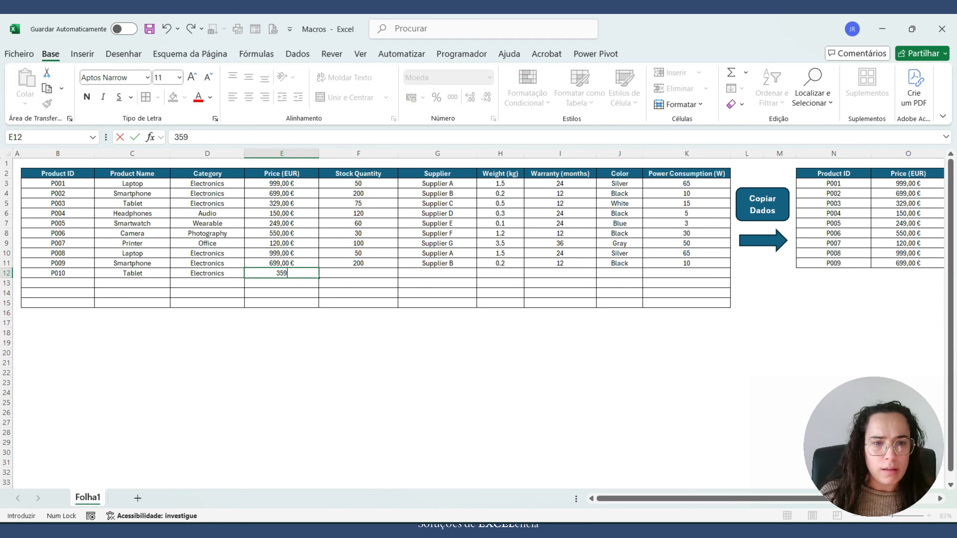
key(Tab)
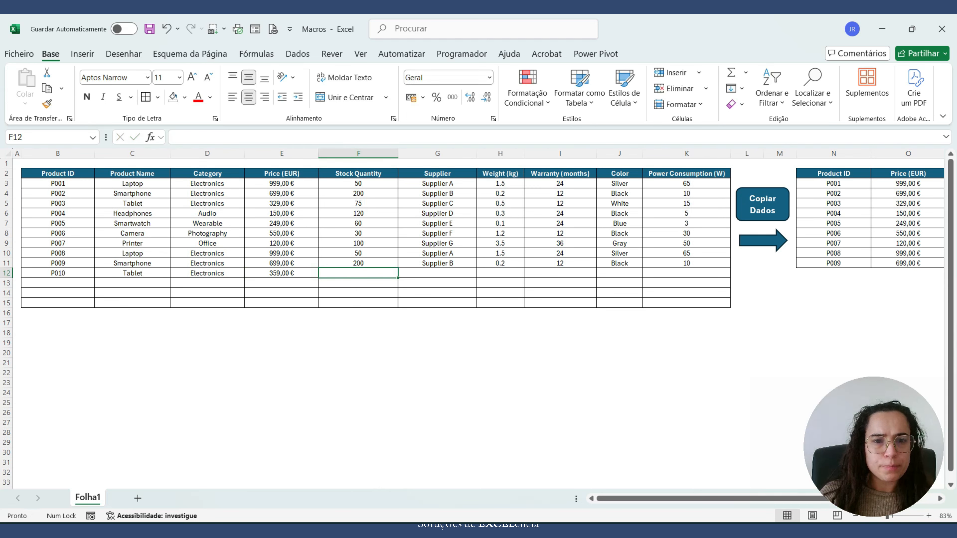
text(150)
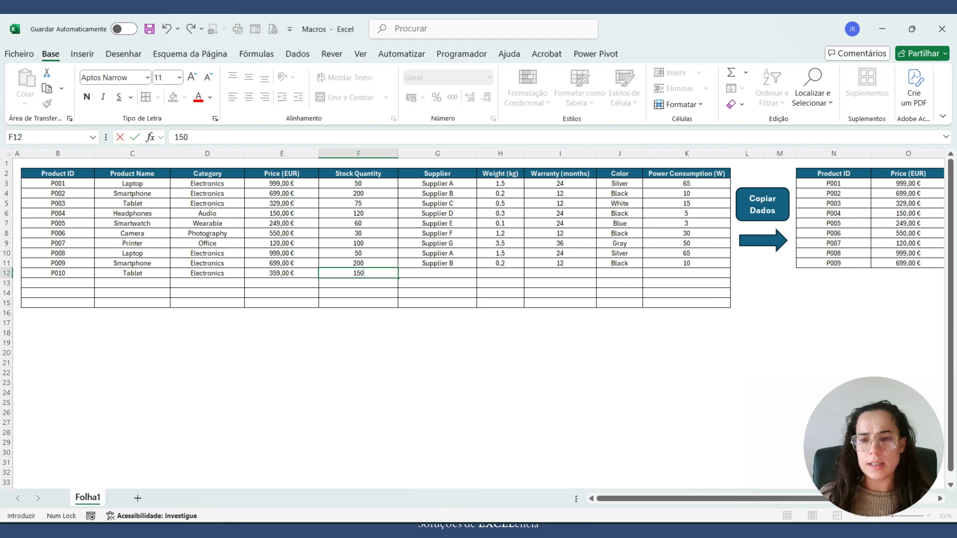
key(Tab)
Copy Supplier A from G10 into the Supplier cell G12 of product P010.
text(S)
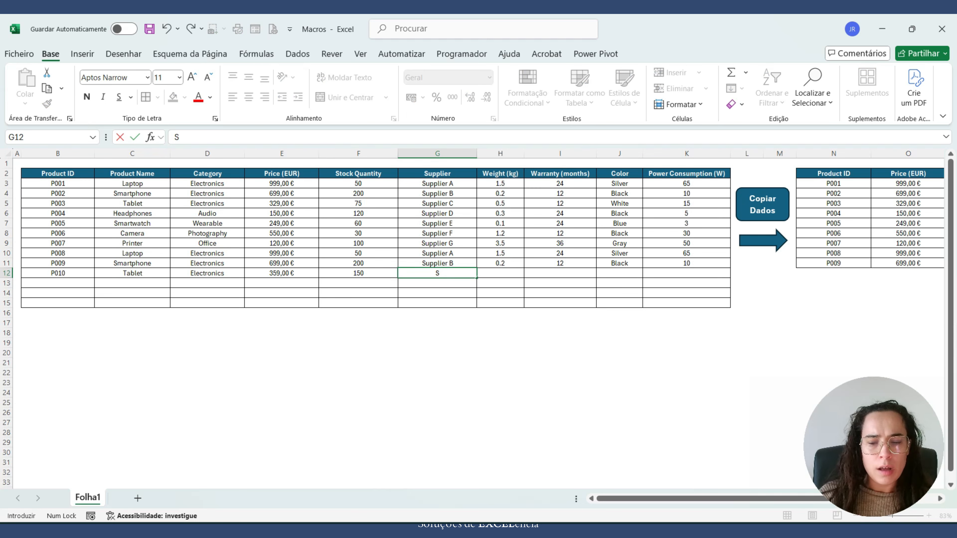
key(BackSpace)
key(Up)
key(Up)
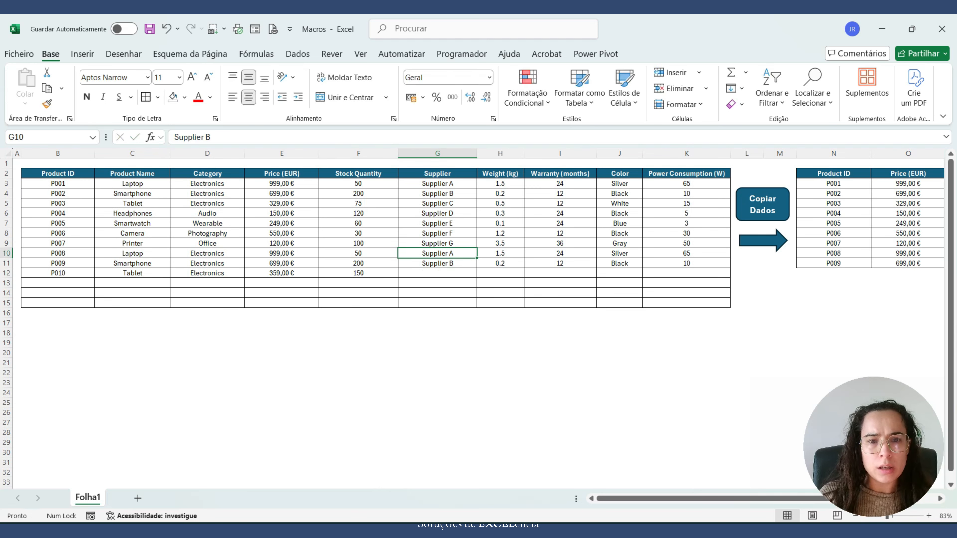
key(ctrl+c)
key(Down)
key(Down)
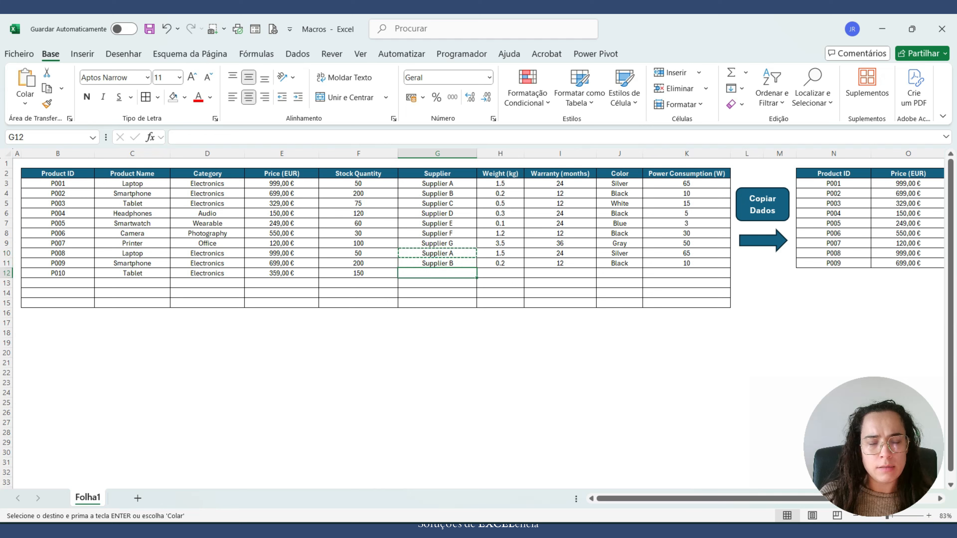
key(ctrl+v)
Enter weight 0,4, warranty 25, color Black and power consumption 20 for product P010 in H12:K12.
key(Right)
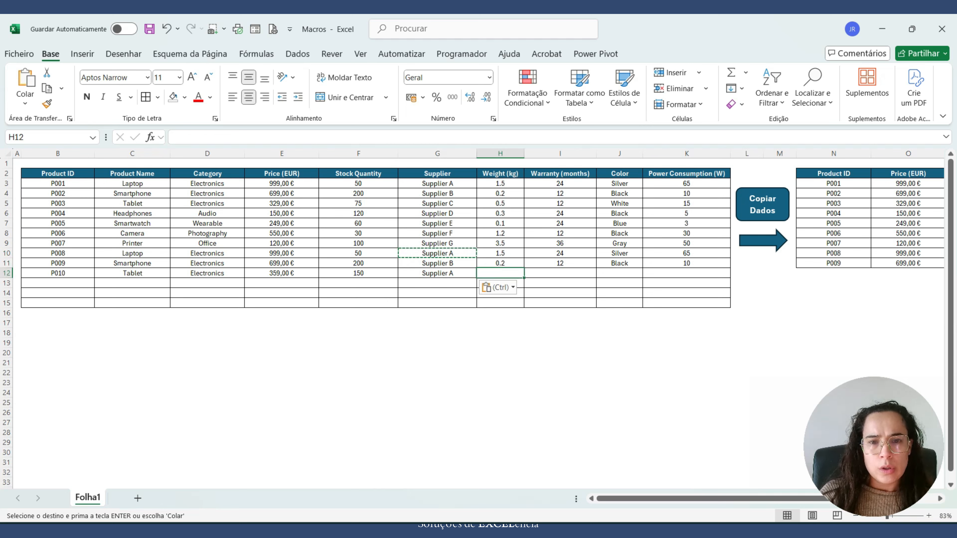
text(0,)
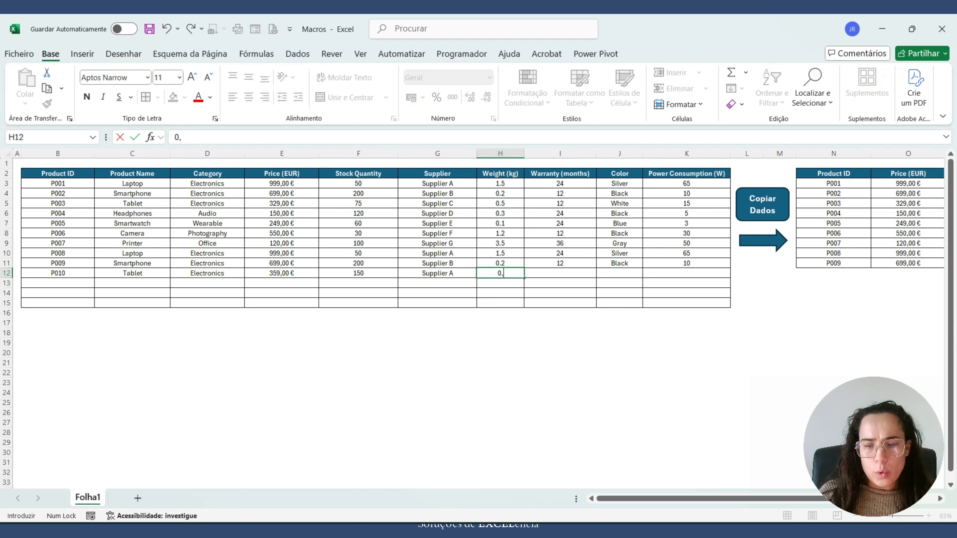
text(4)
key(Tab)
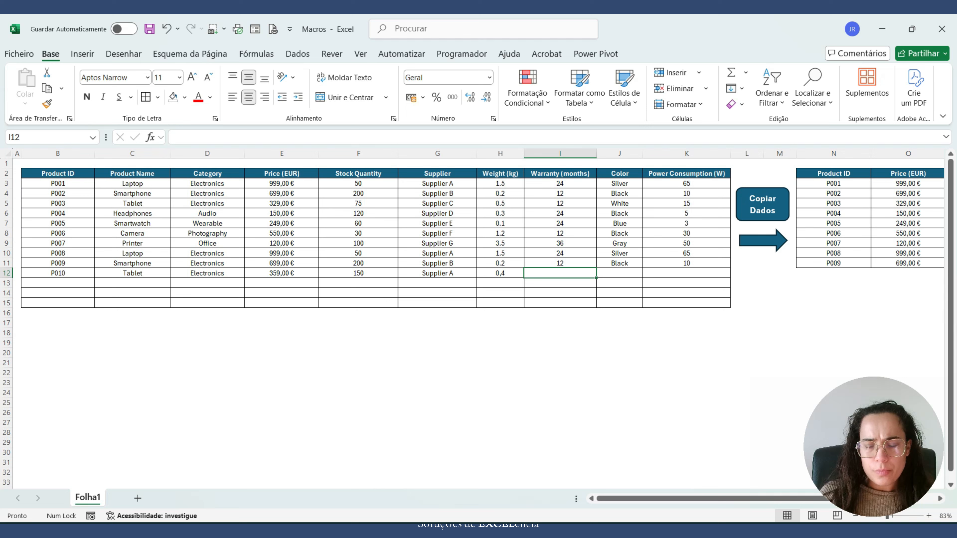
text(25)
key(Tab)
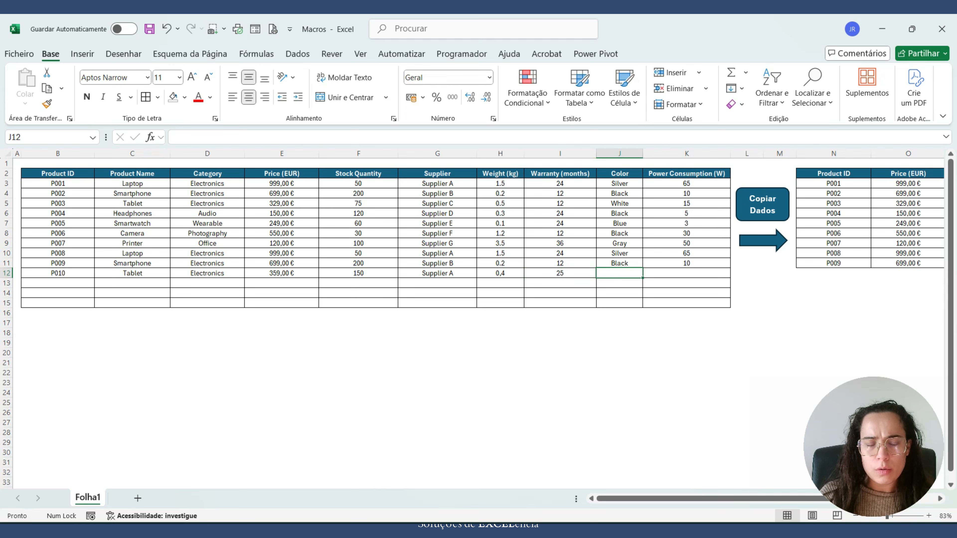
text(Black)
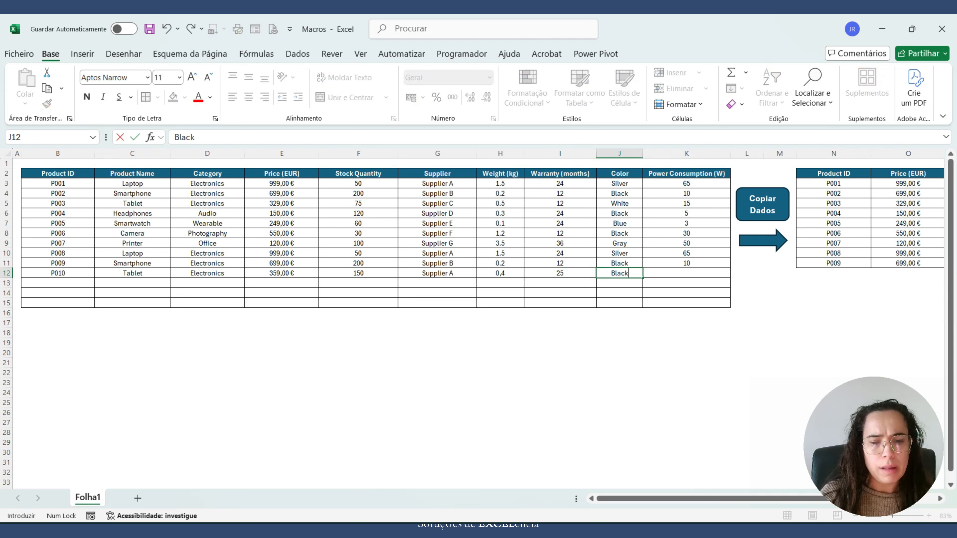
key(Tab)
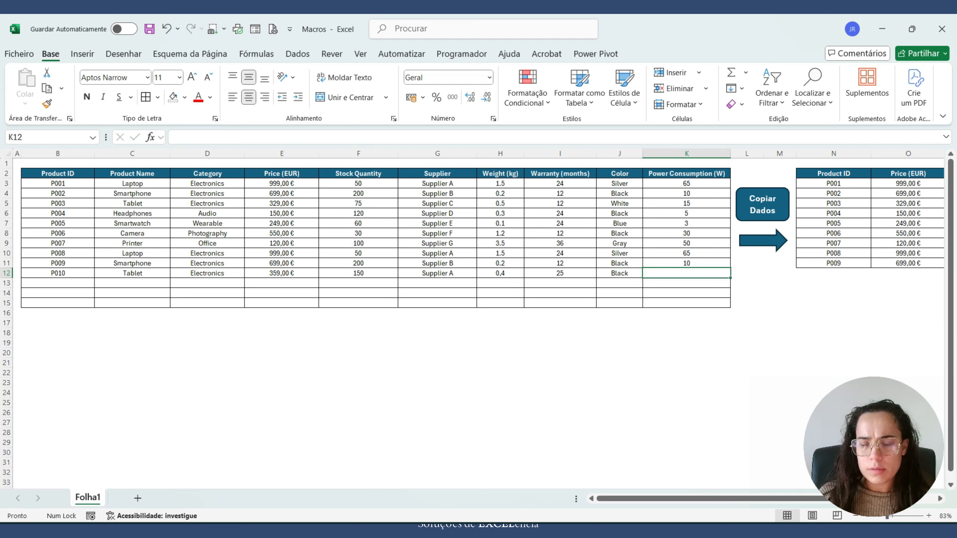
text(20)
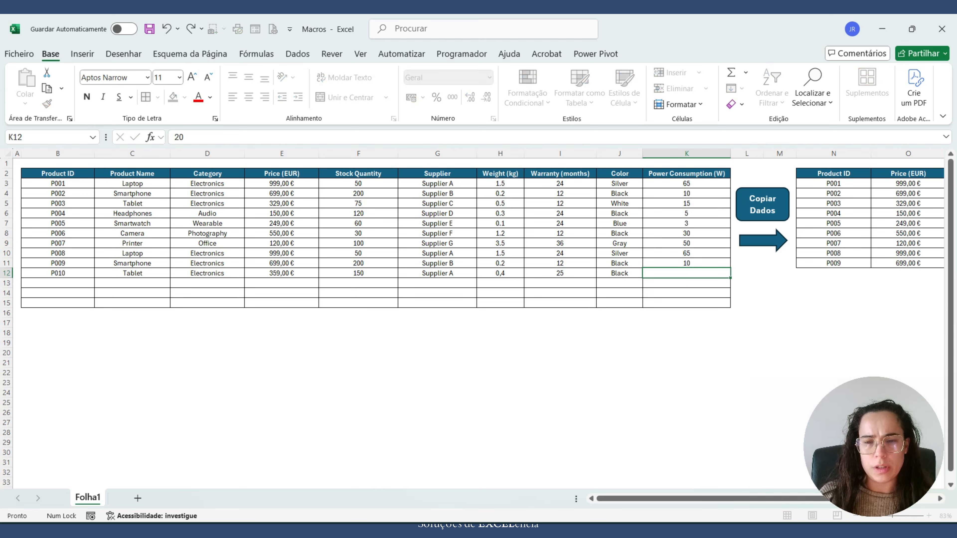
key(Tab)
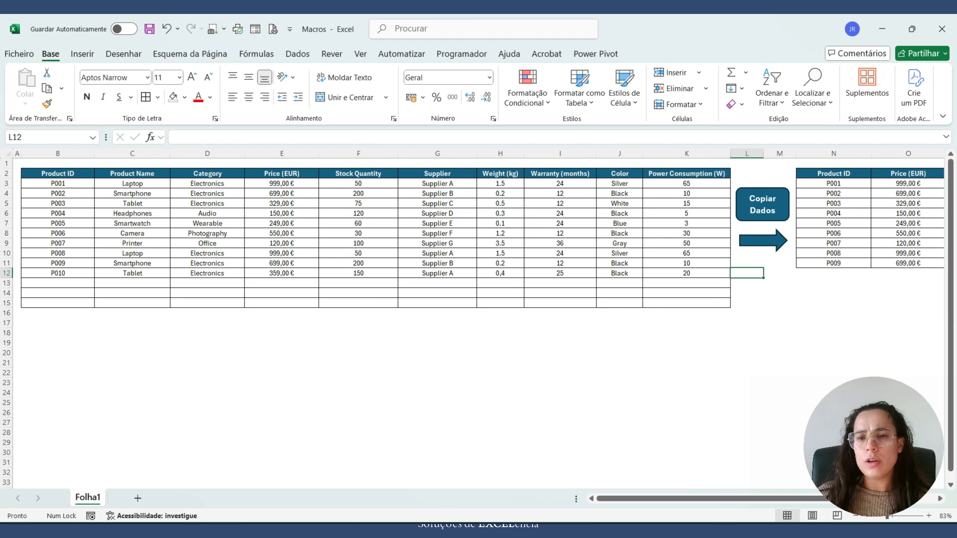
Run the macro from the "Copiar Dados" button to copy product P010 into the destination table.
click(762, 204)
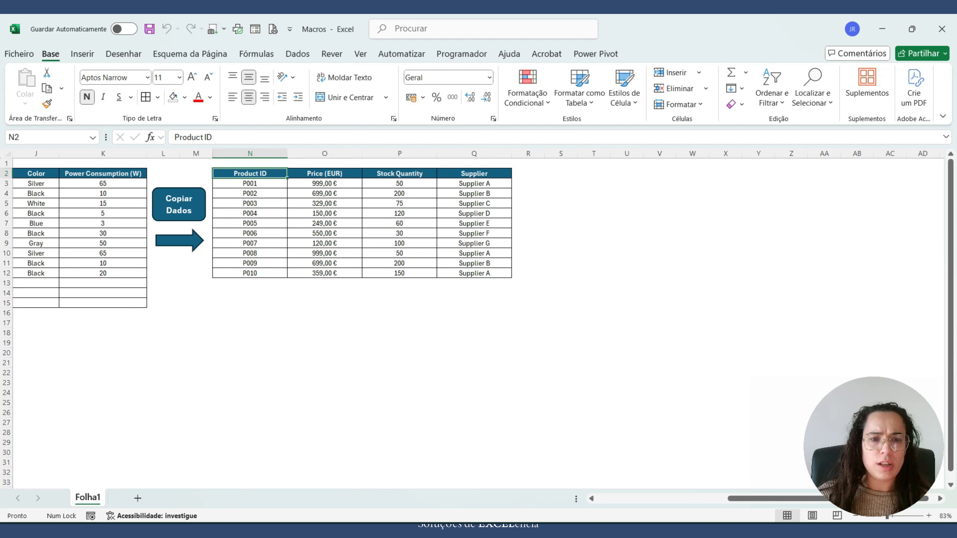
drag(855, 499, 723, 498)
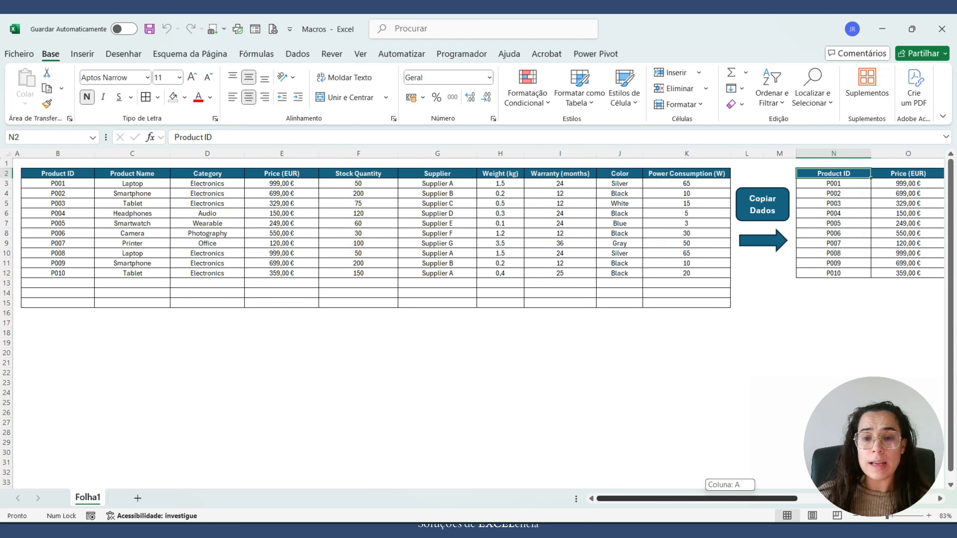
Clear product rows P009 and P010 in B11:K12 and rerun the "Copiar Dados" macro to update the destination table.
drag(57, 263, 686, 273)
key(Delete)
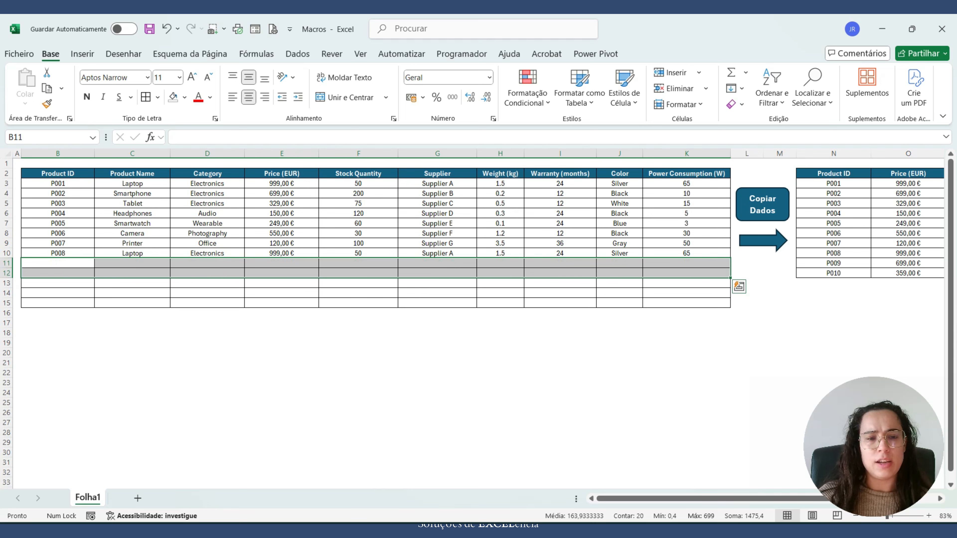
click(560, 402)
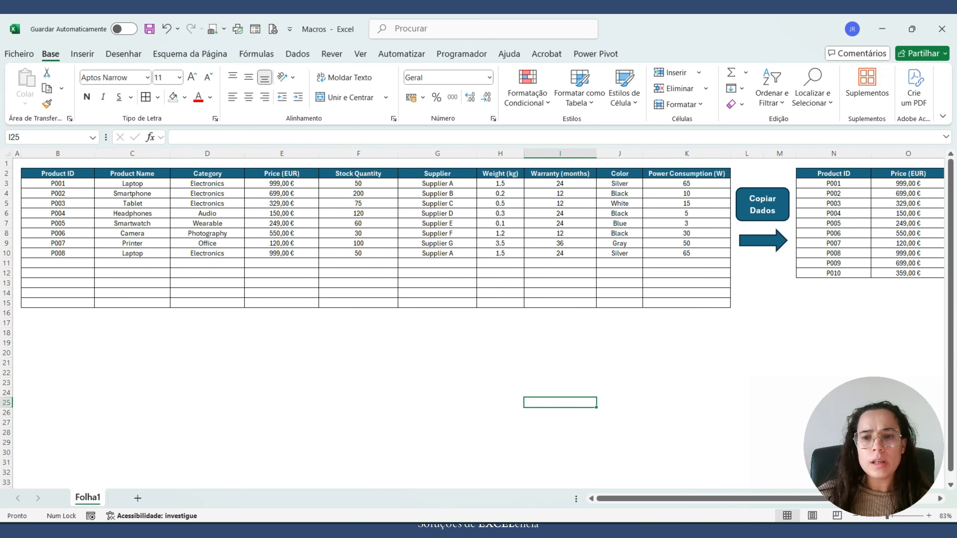
click(762, 205)
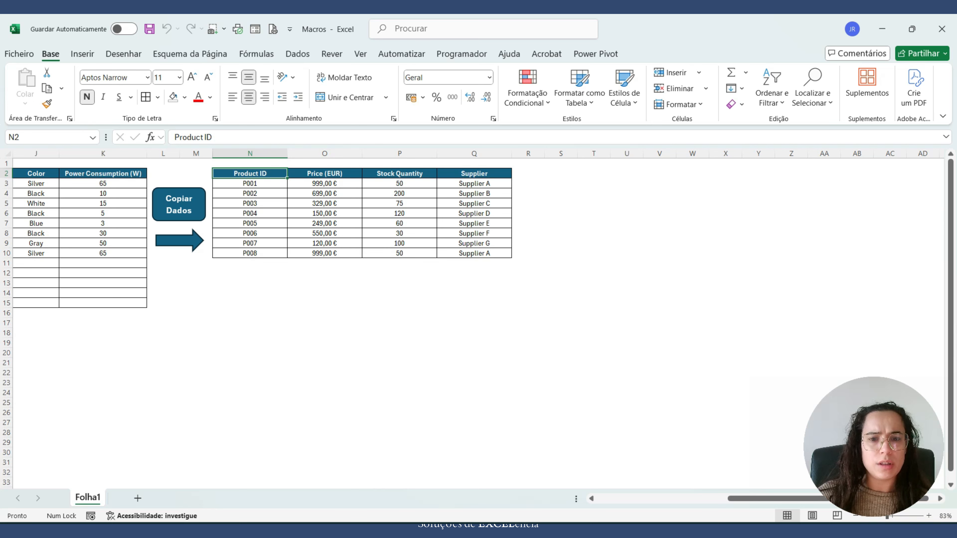
click(250, 313)
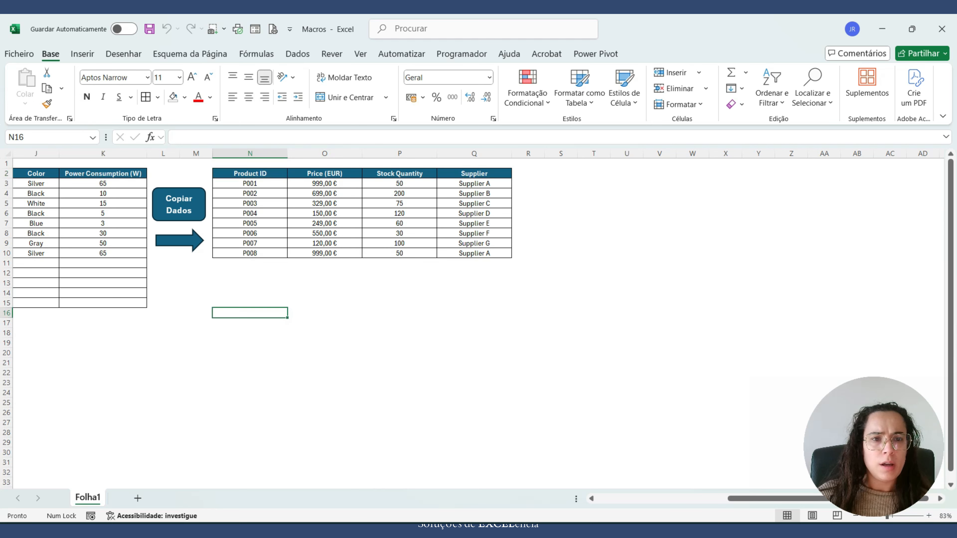
drag(776, 499, 645, 499)
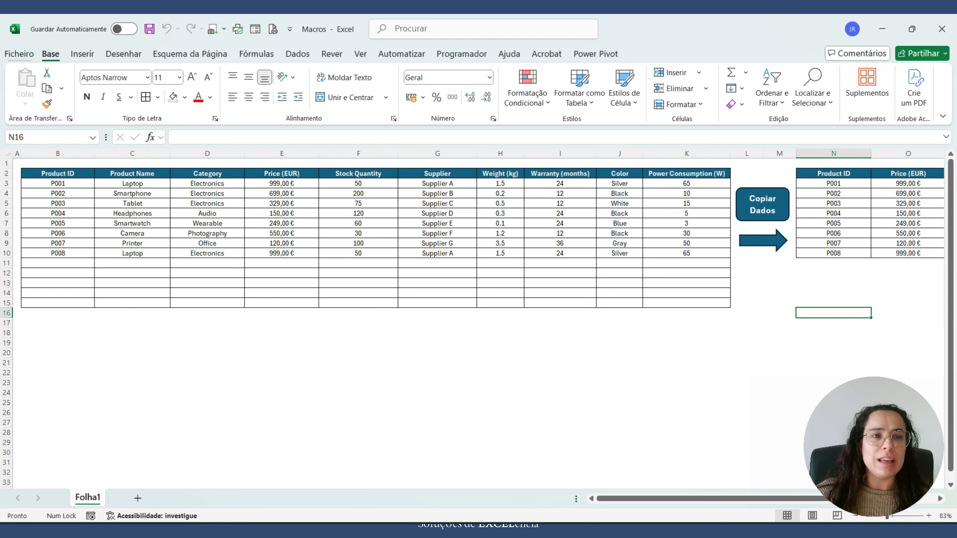
Save the workbook as Macros in the "5. Macros" folder using the type Livro com Permissão para Macros do Excel (*.xlsm).
click(19, 54)
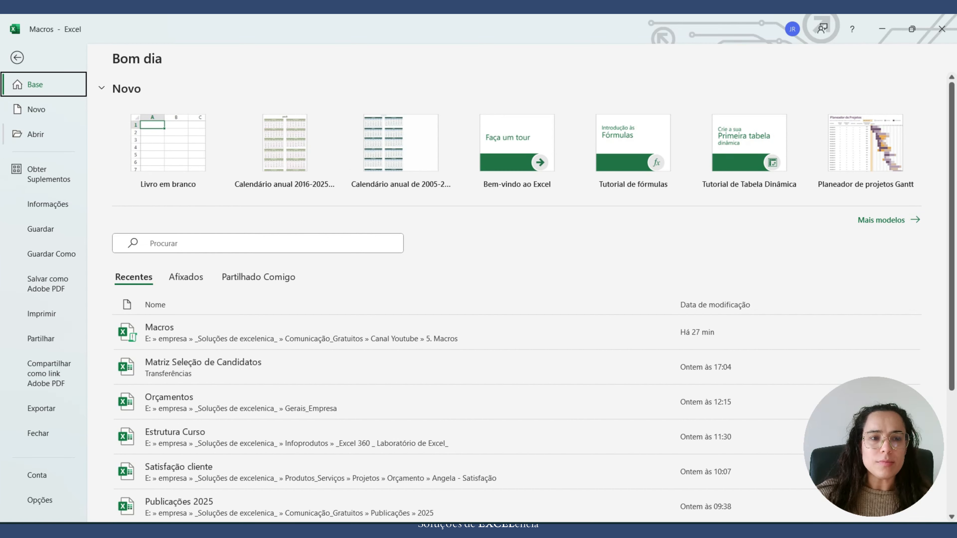
click(52, 254)
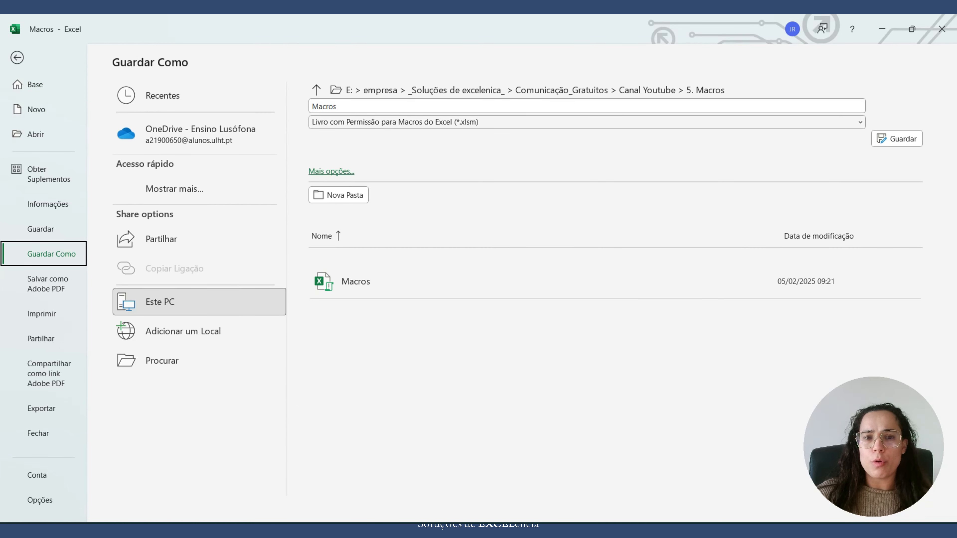
click(587, 122)
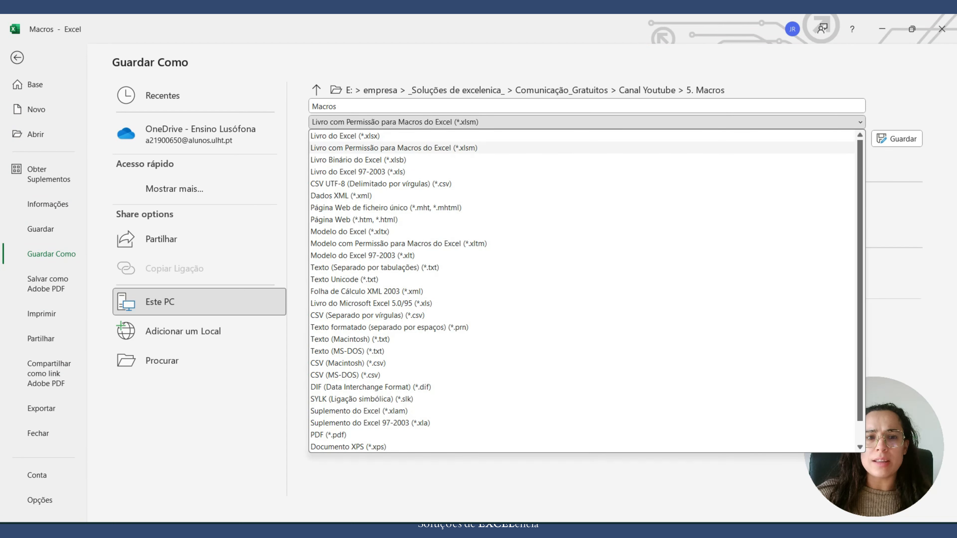
click(393, 147)
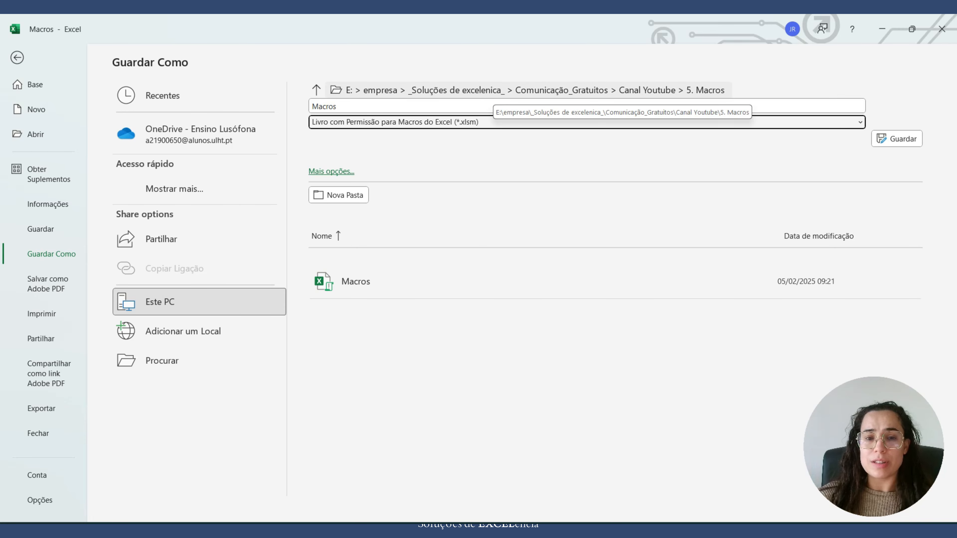
click(896, 139)
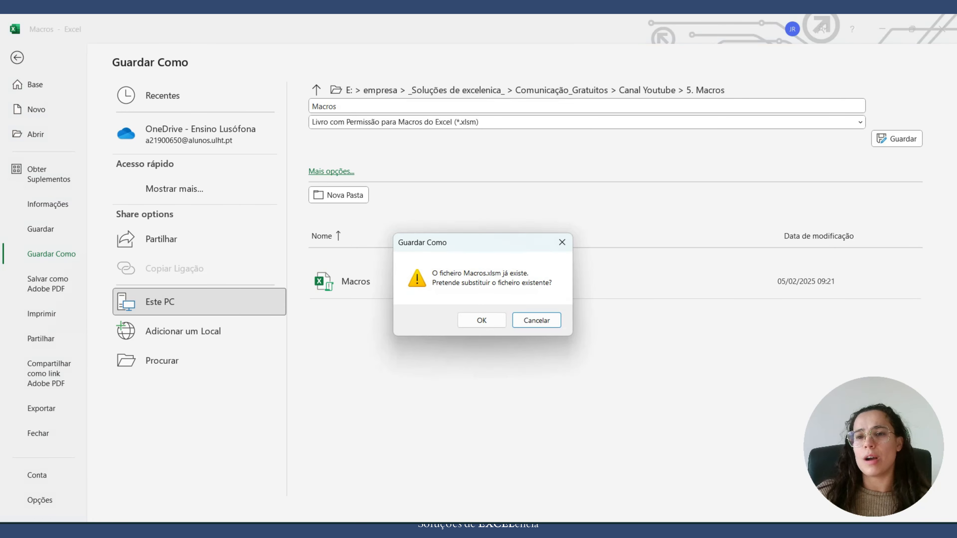